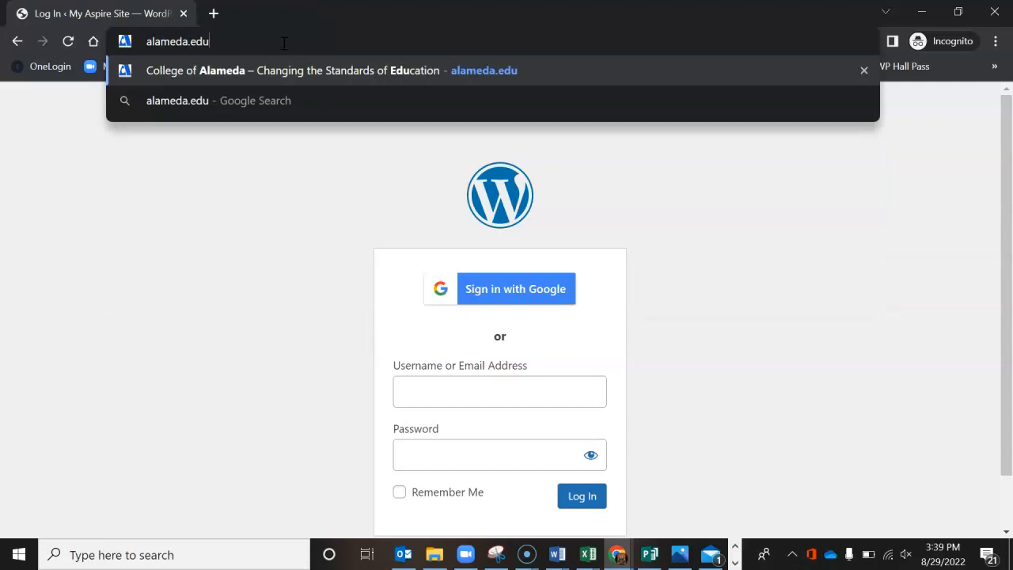
Step: Open alameda.edu and go to the college's online application sign-in form
key("Return")
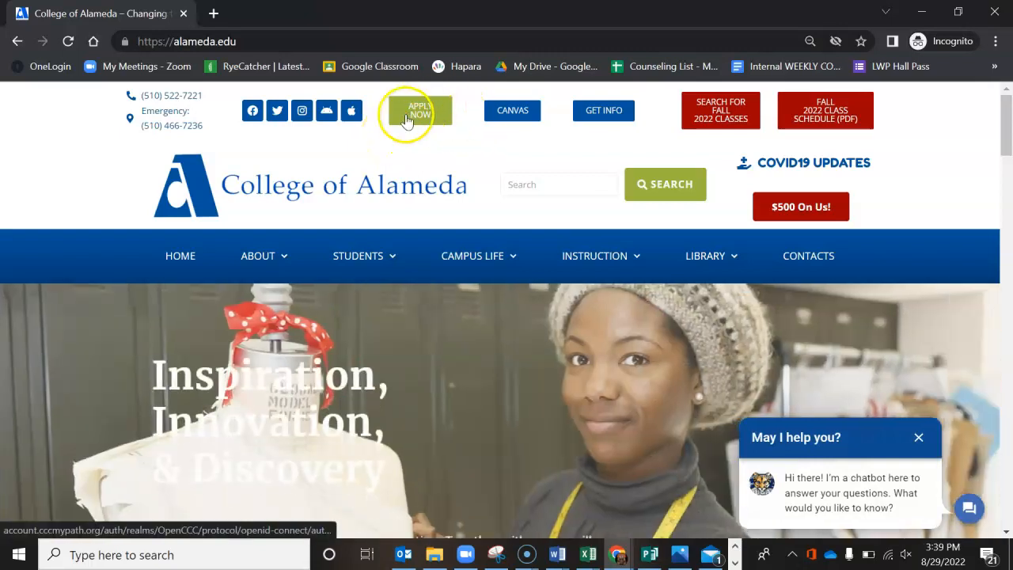
left_click(406, 117)
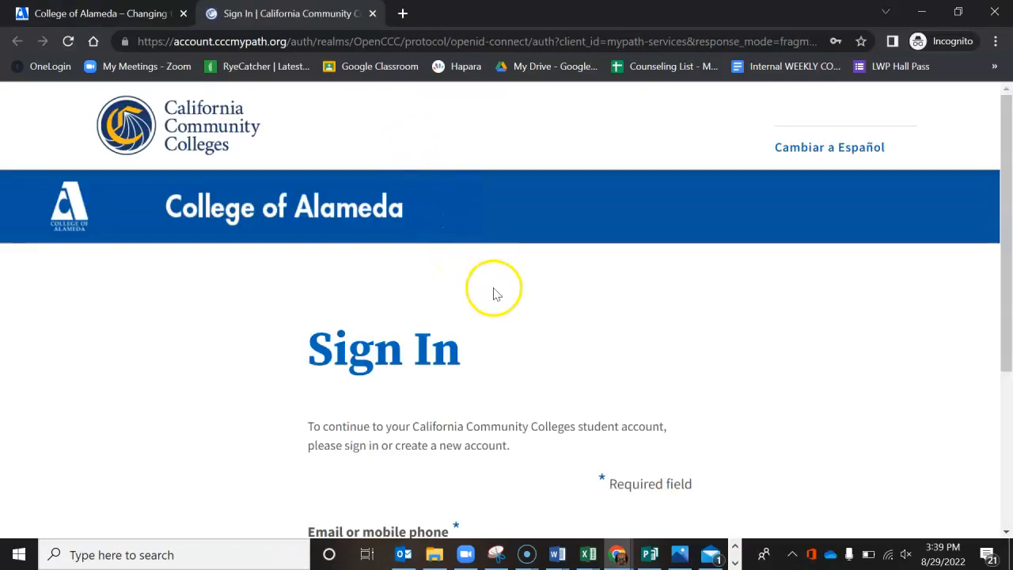
scroll(491, 307, "down", 1)
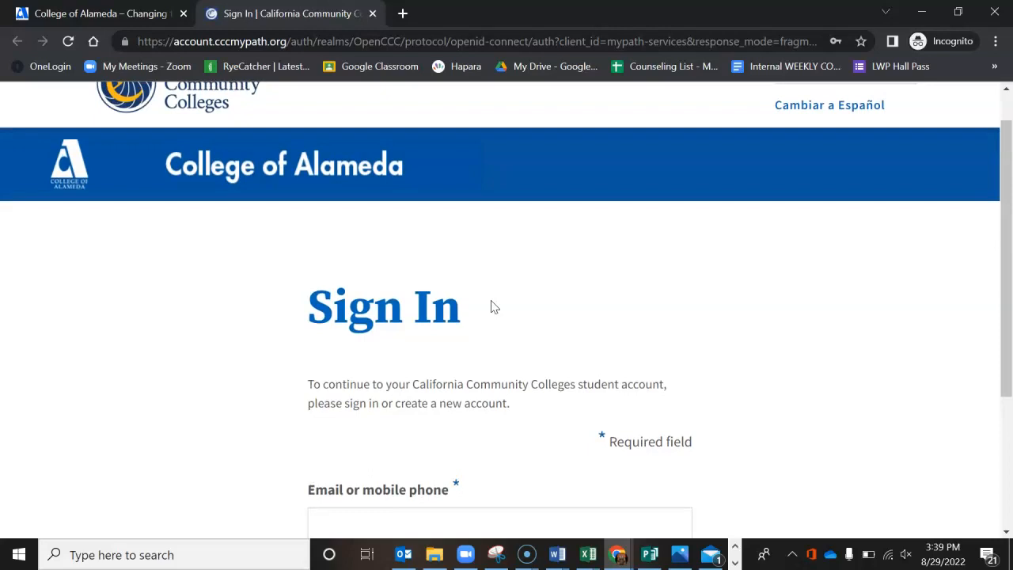
scroll(491, 307, "up", 1)
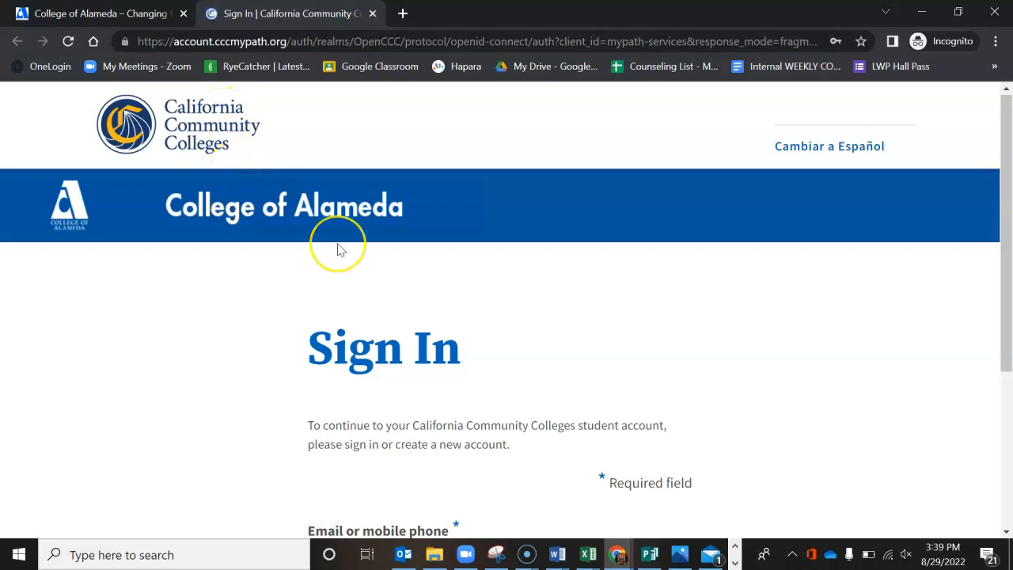
scroll(339, 247, "down", 3)
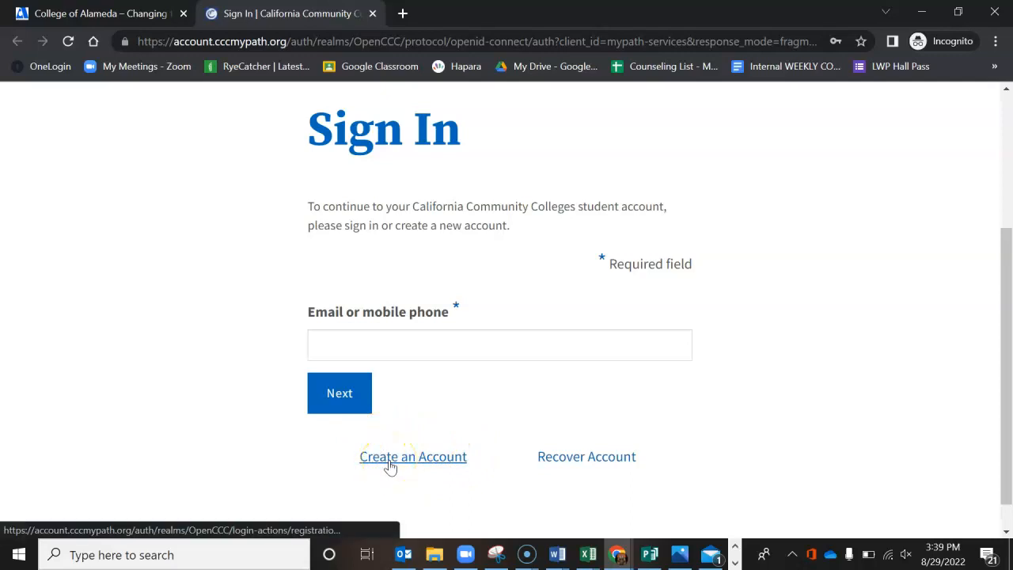
Step: Fill in the saved account e-mail on the sign-in form and proceed to the password page
left_click(433, 341)
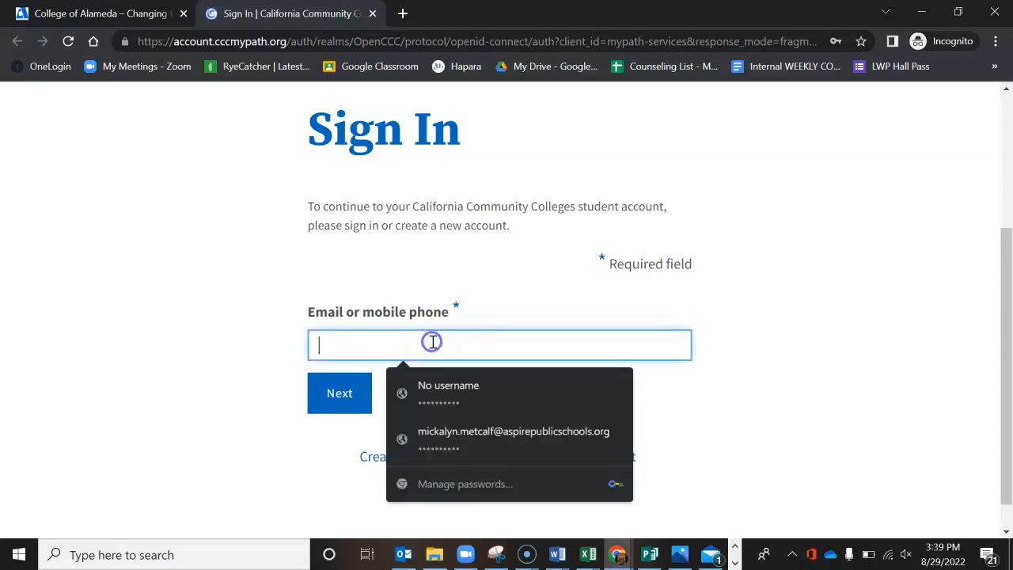
left_click(445, 433)
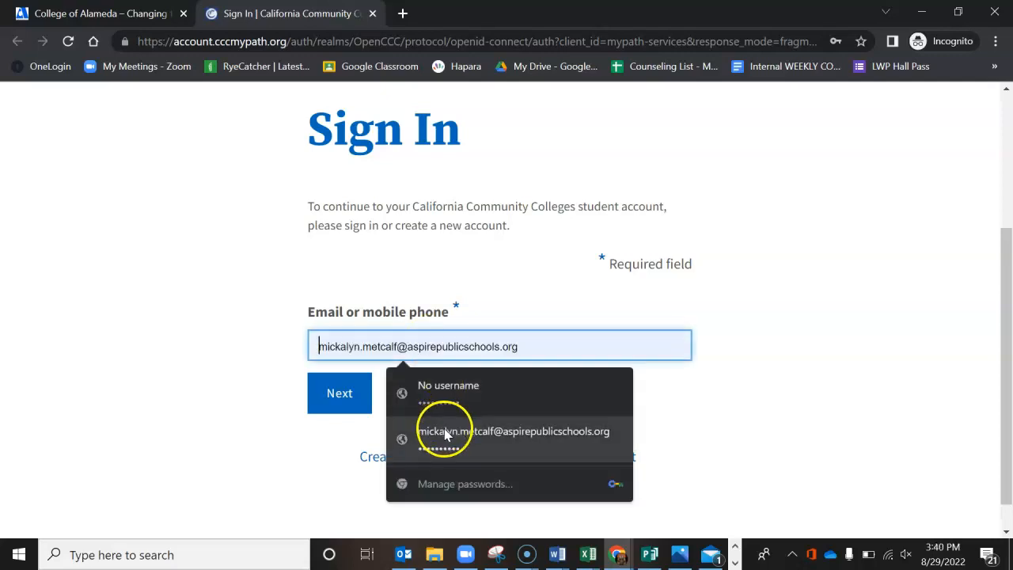
left_click(338, 393)
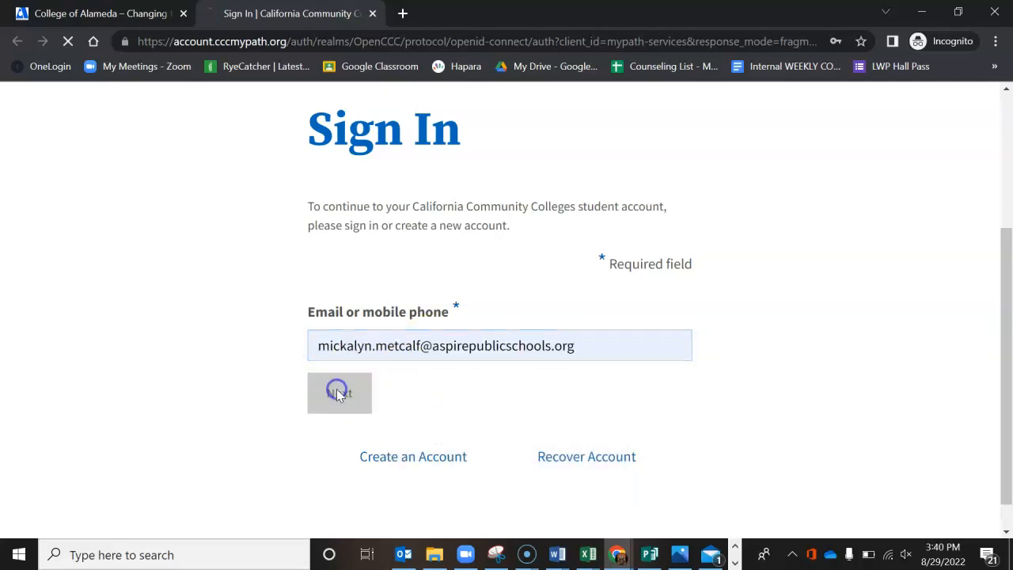
left_click(431, 389)
Step: Fill in the saved account password and sign in to the California Community Colleges student account
scroll(431, 390, "down", 1)
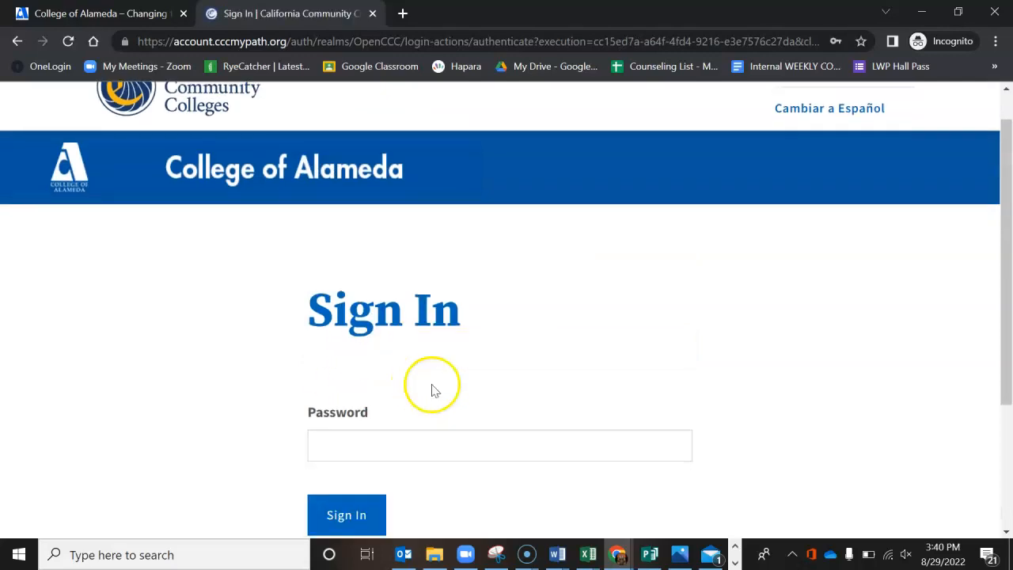
left_click(388, 441)
left_click(455, 353)
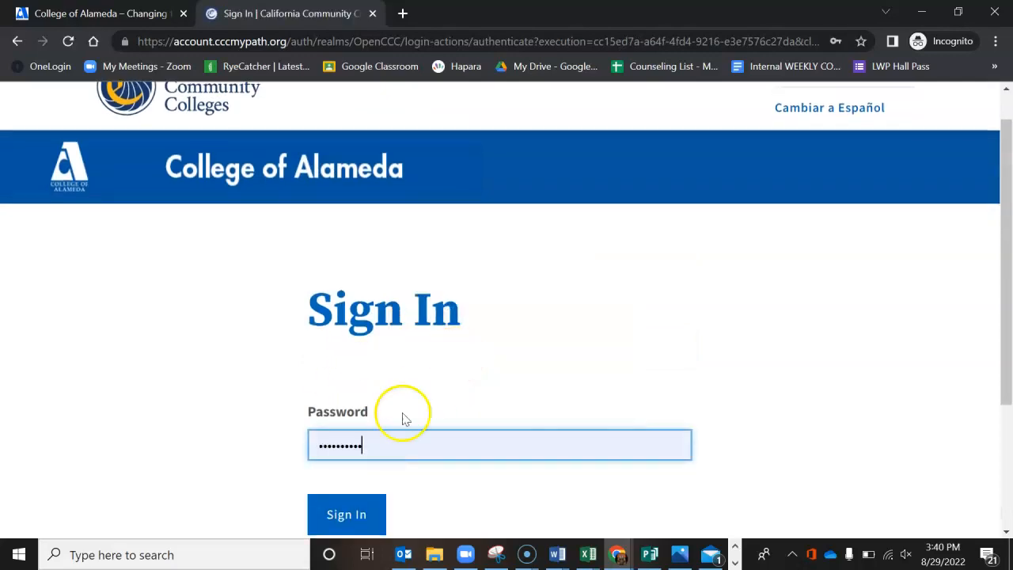
left_click(344, 515)
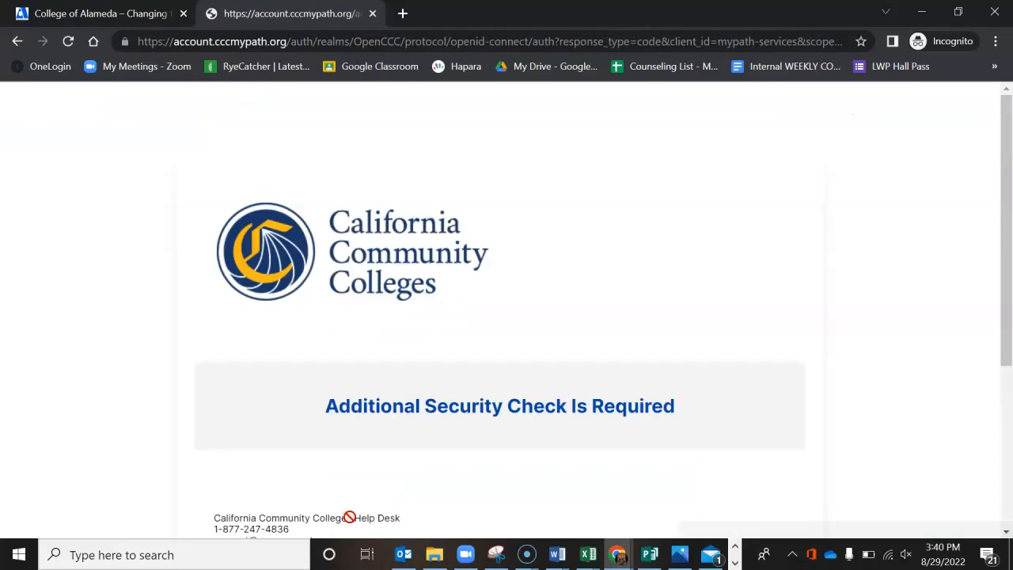
Step: Complete the additional security check by sliding the puzzle piece into its gap
scroll(606, 506, "down", 2)
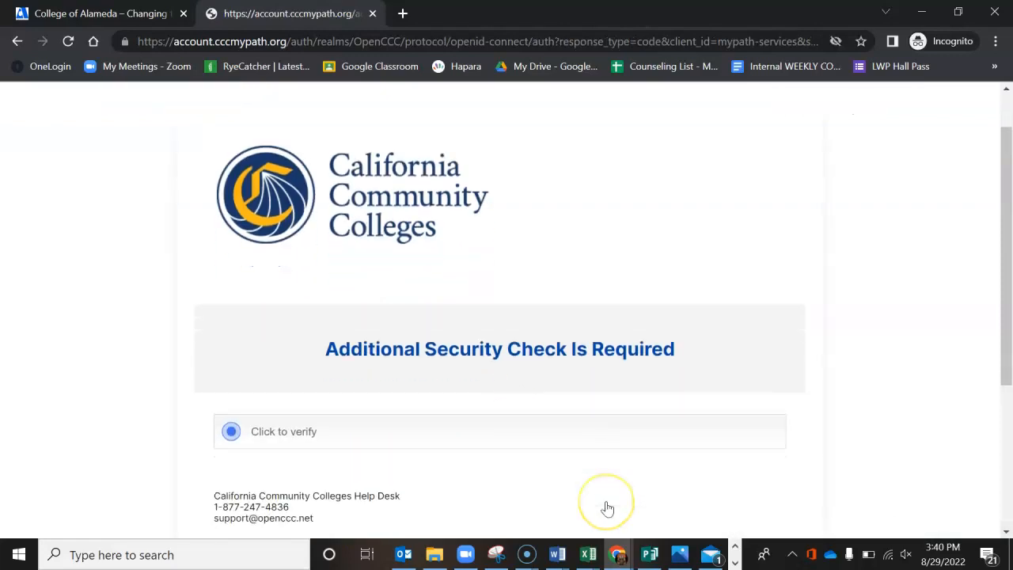
scroll(606, 506, "down", 1)
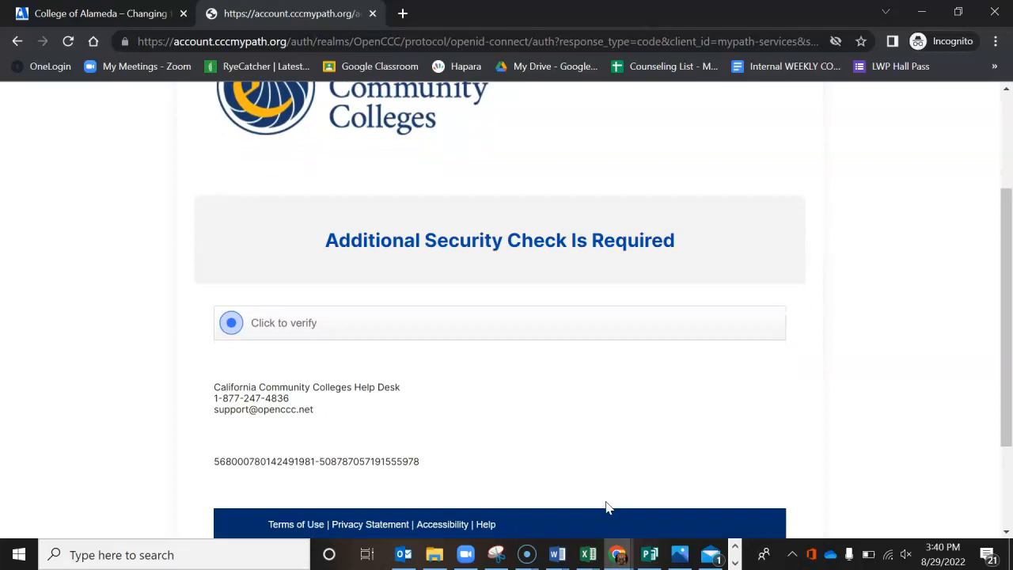
left_click(245, 325)
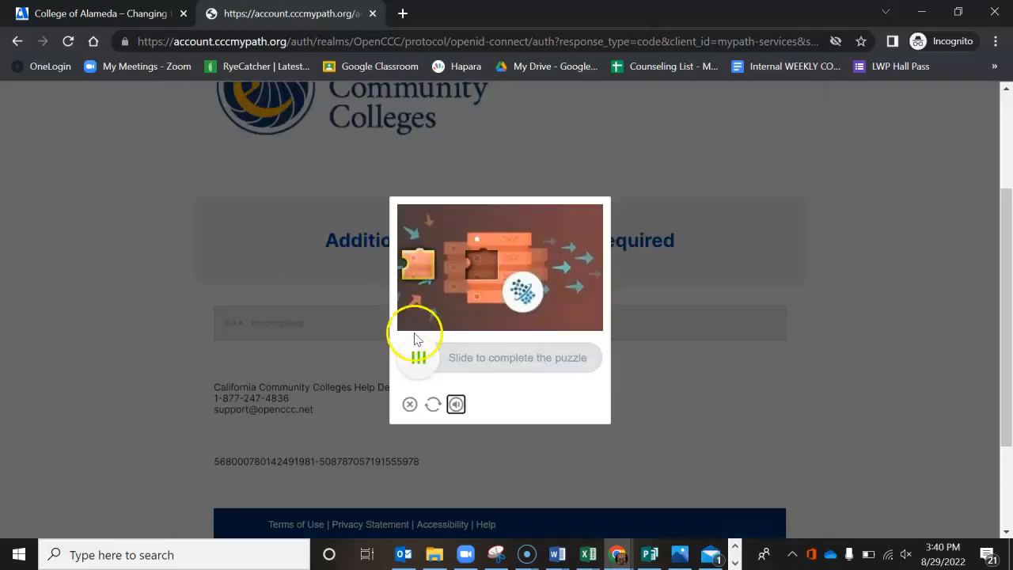
left_click_drag(418, 361, 484, 369)
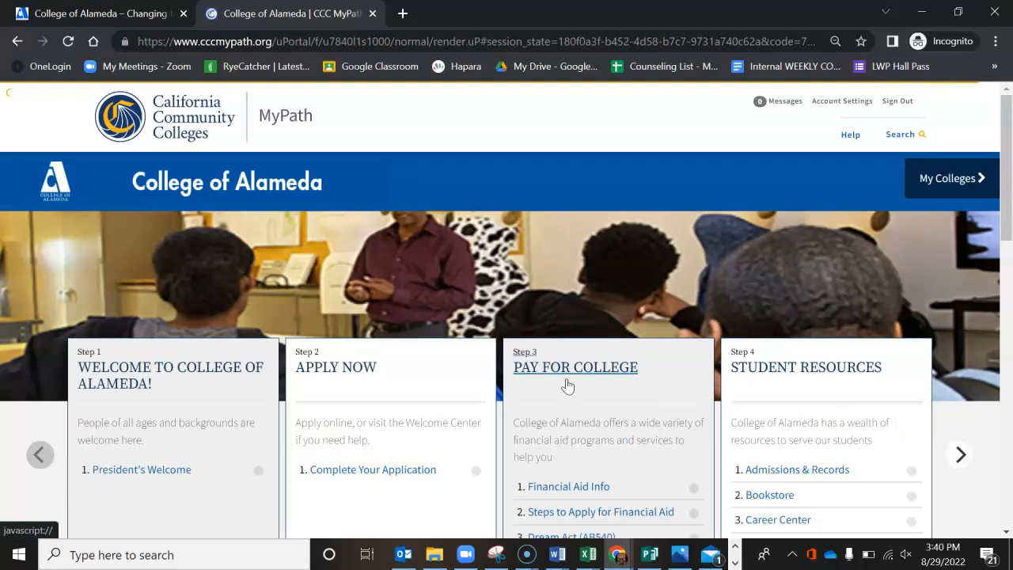
Step: Open Complete Your Application under Apply Now in MyPath and launch the College of Alameda application
scroll(528, 244, "down", 1)
scroll(530, 250, "up", 1)
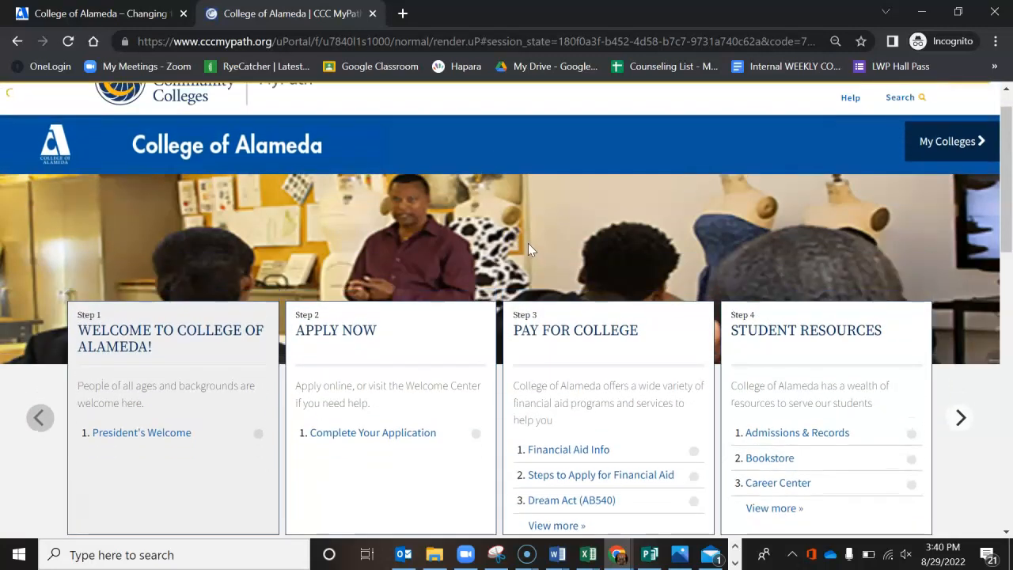
scroll(528, 243, "down", 1)
scroll(528, 247, "up", 1)
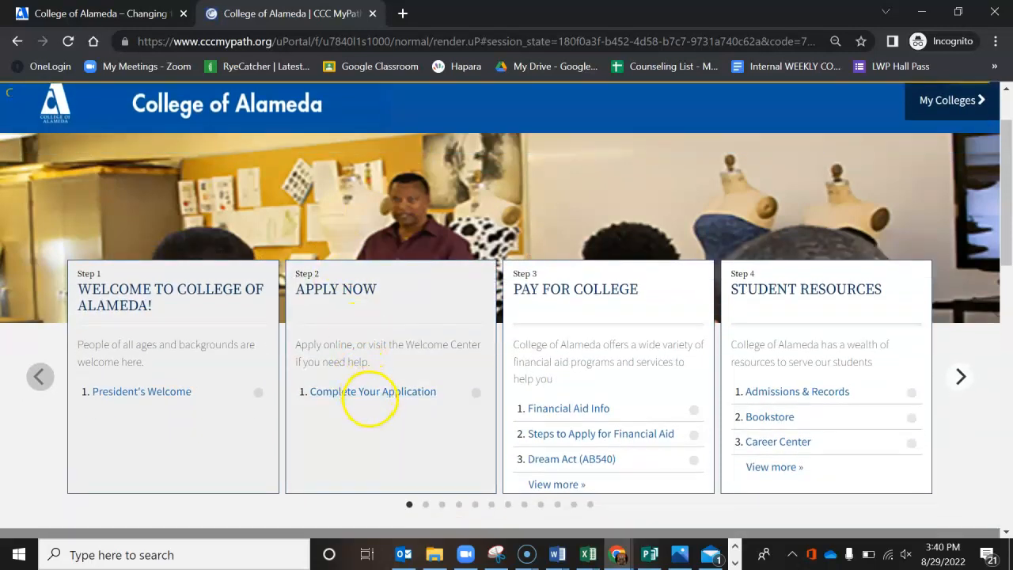
left_click(376, 394)
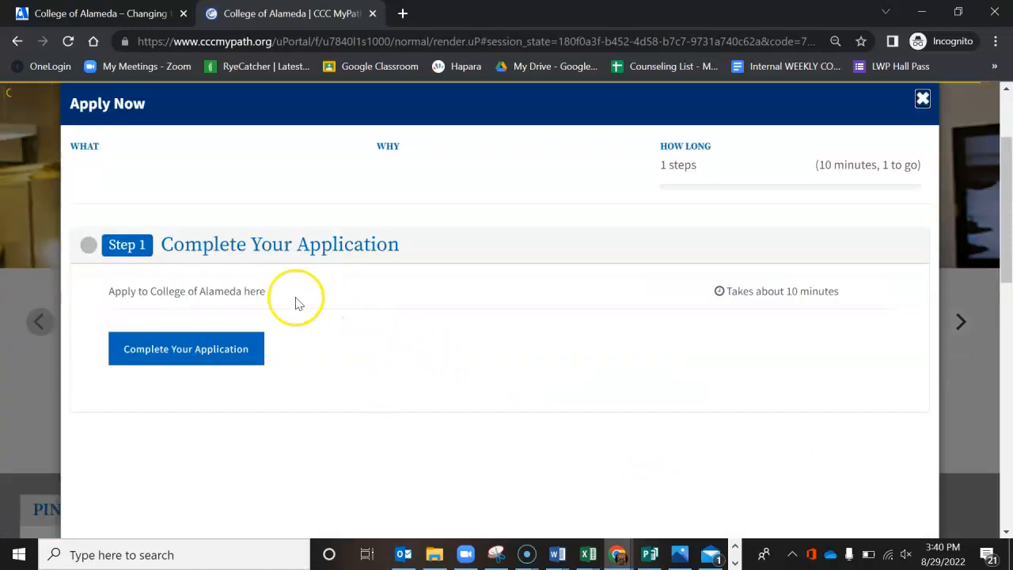
left_click(223, 351)
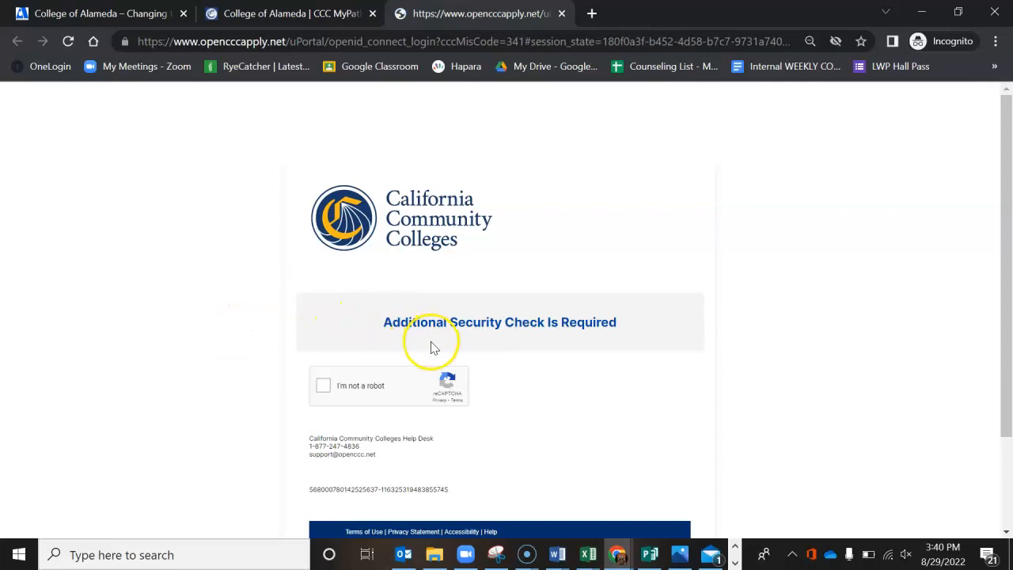
Step: Pass the reCAPTCHA check by selecting all images with palm trees and verifying
scroll(433, 348, "down", 1)
left_click(323, 342)
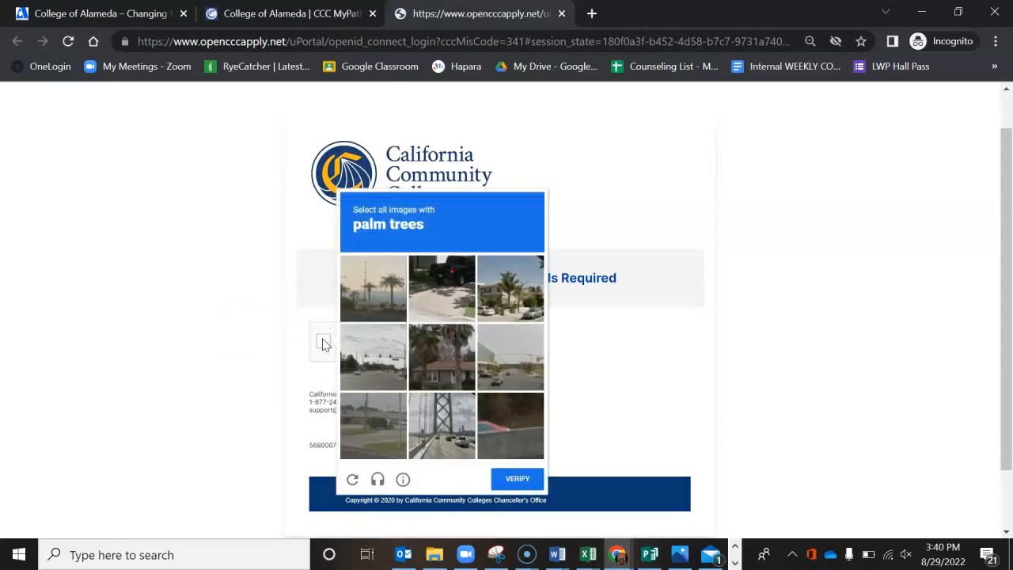
left_click(430, 356)
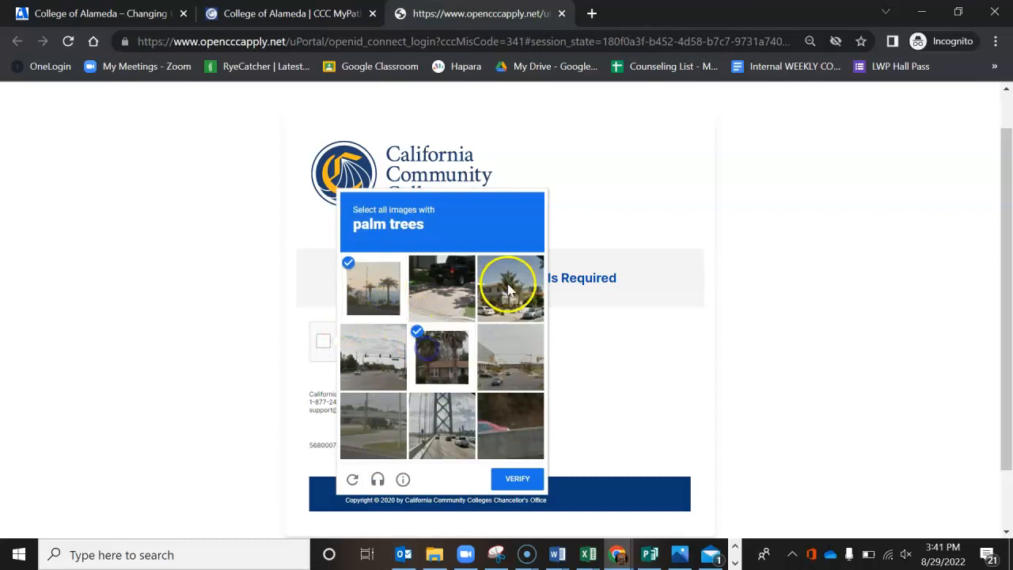
left_click(508, 287)
left_click(504, 481)
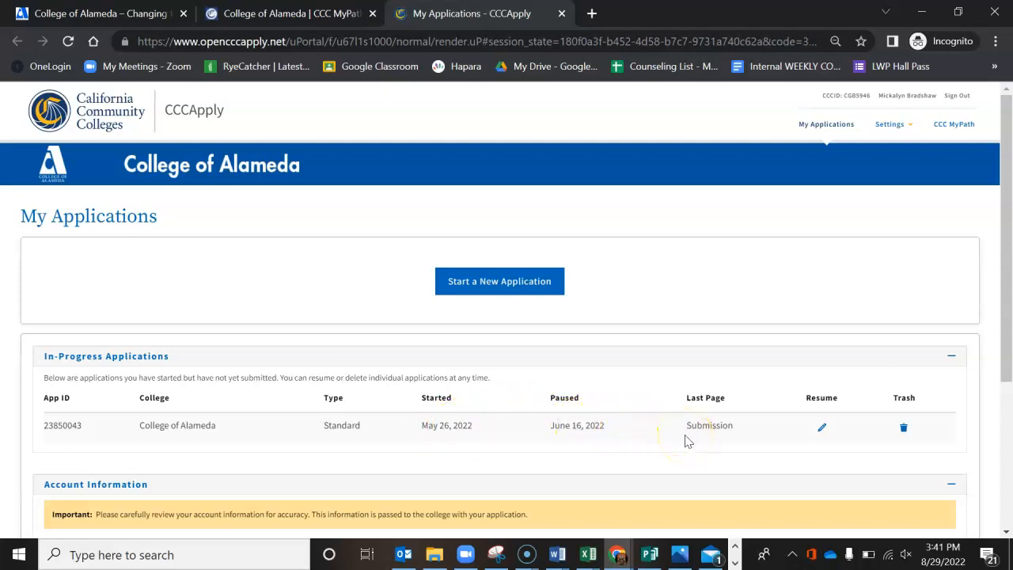
Step: Start a new application and set the term applying for to Fall 2022/Winter Intersession 2022
left_click(519, 293)
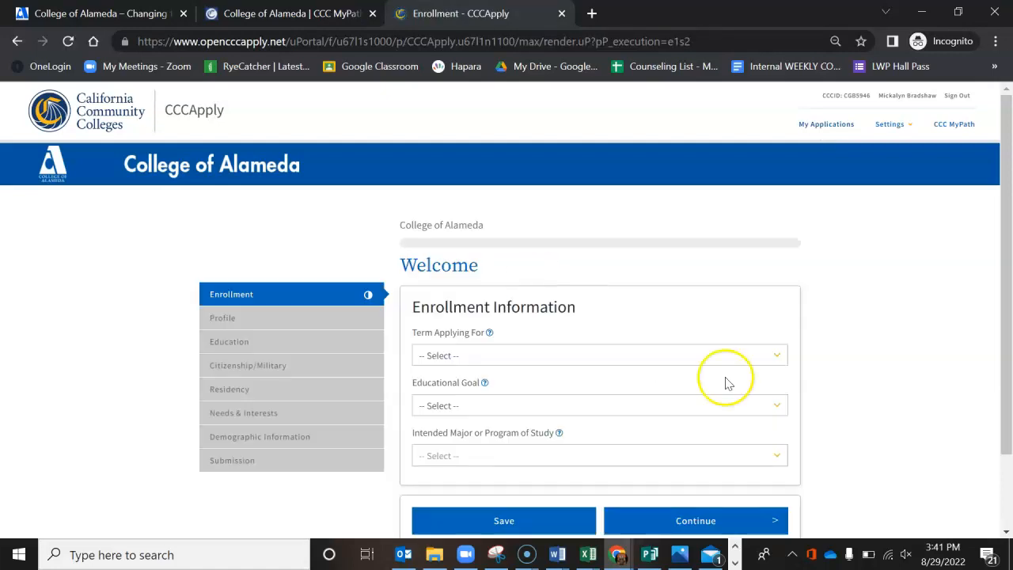
scroll(728, 382, "down", 1)
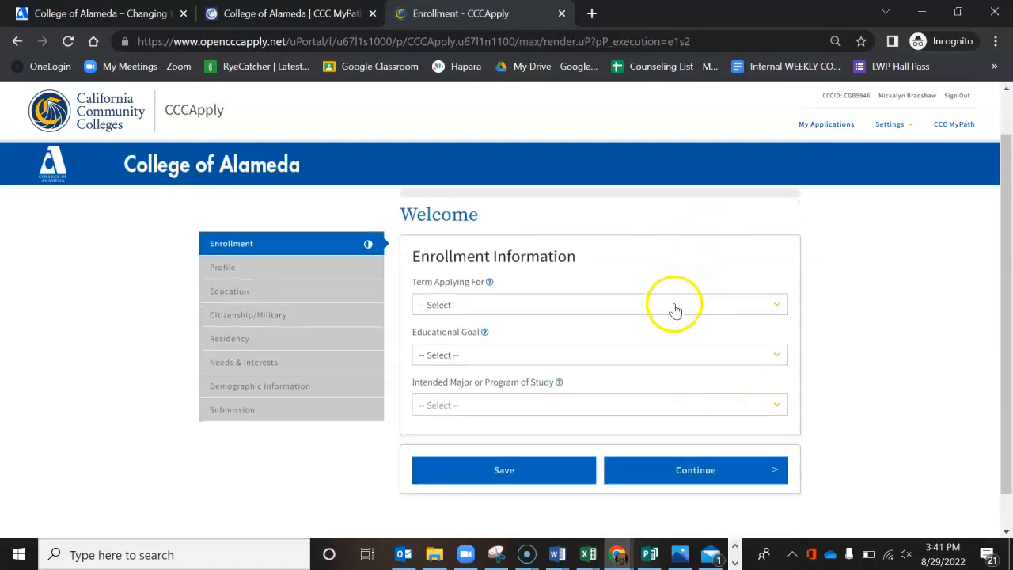
left_click(673, 305)
left_click(660, 334)
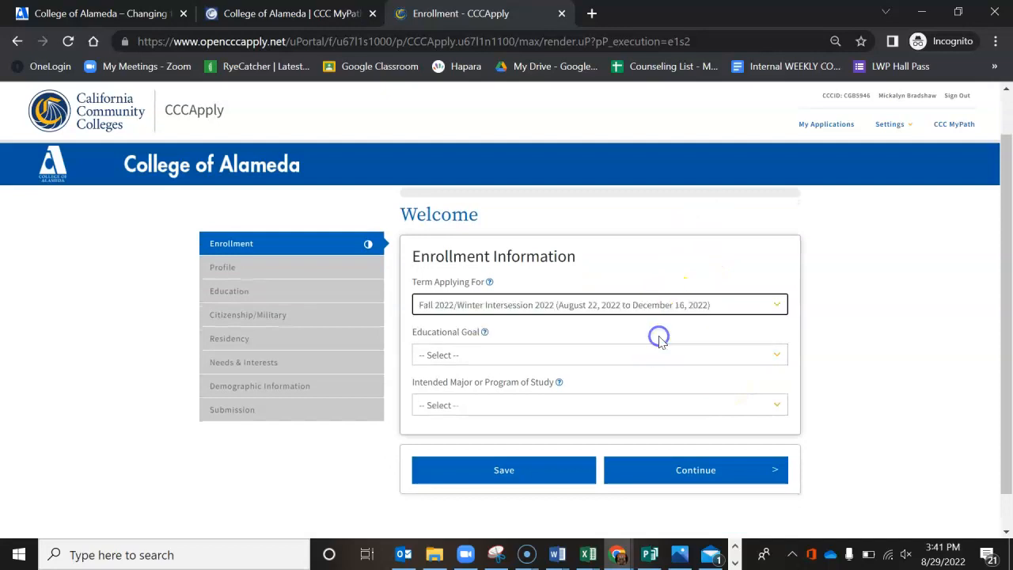
Step: Set the educational goal to Undecided on goal and the intended major to Undeclared Major - UM, and try to continue
left_click(645, 356)
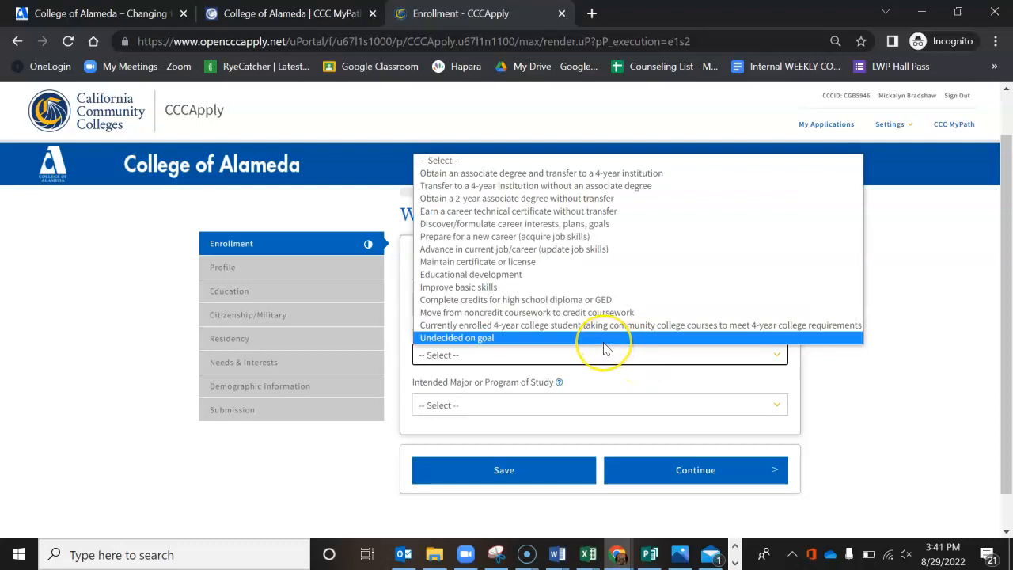
left_click(605, 338)
left_click(585, 414)
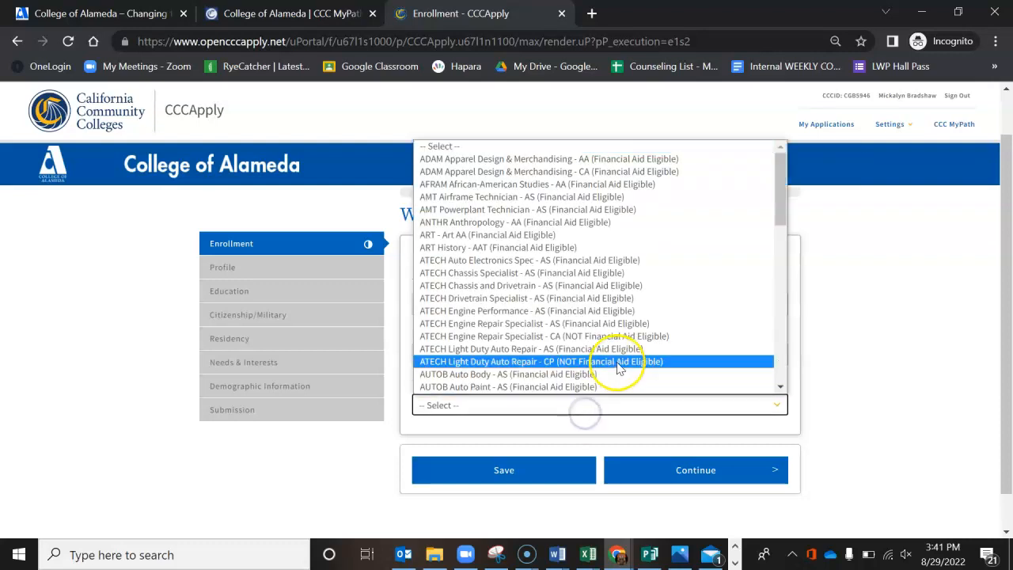
scroll(618, 366, "down", 10)
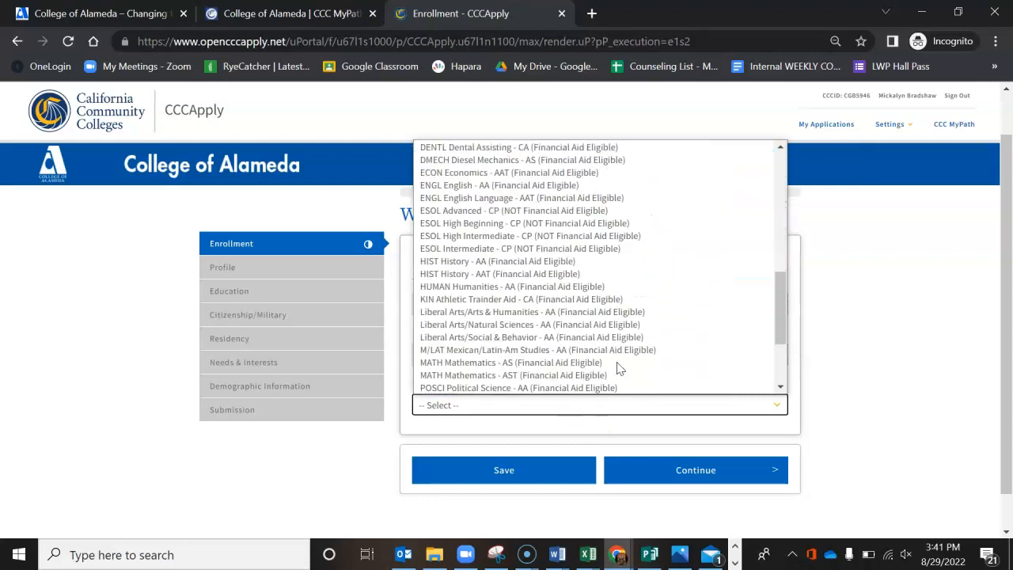
left_click(577, 387)
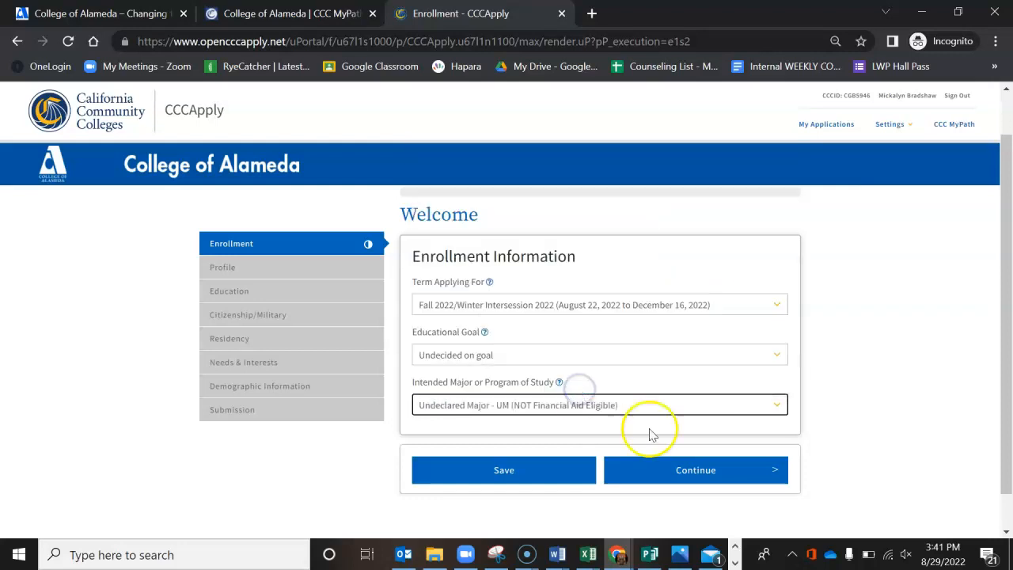
left_click(686, 470)
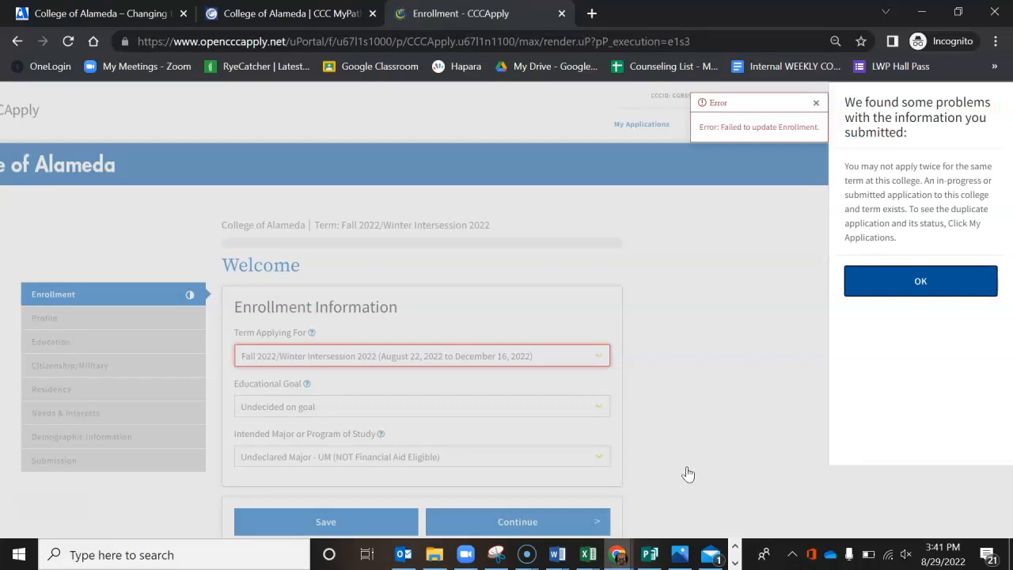
Step: Dismiss the submission problem notice, return to My Applications and delete the in-progress College of Alameda application
left_click(898, 283)
left_click(826, 123)
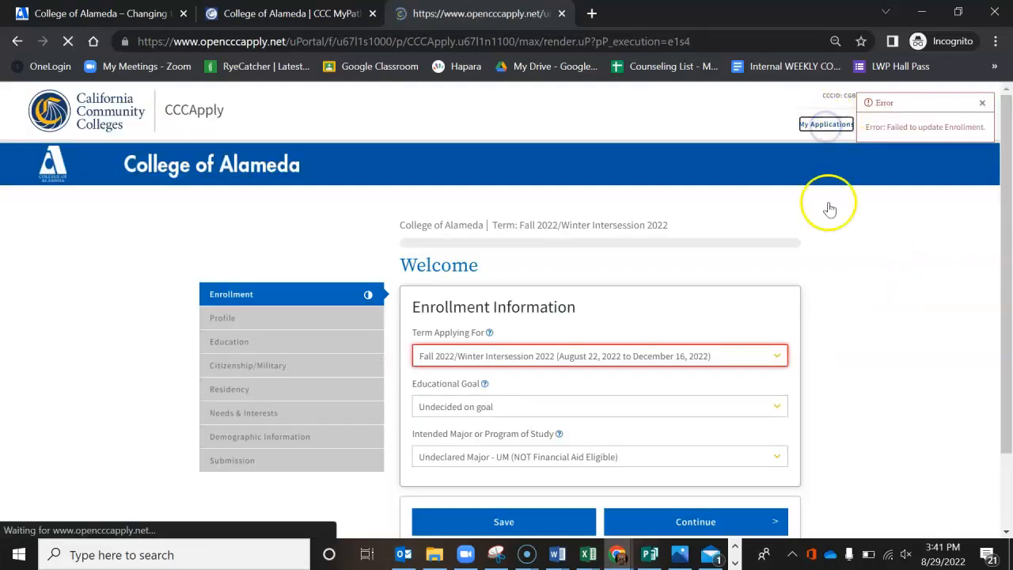
scroll(855, 357, "down", 1)
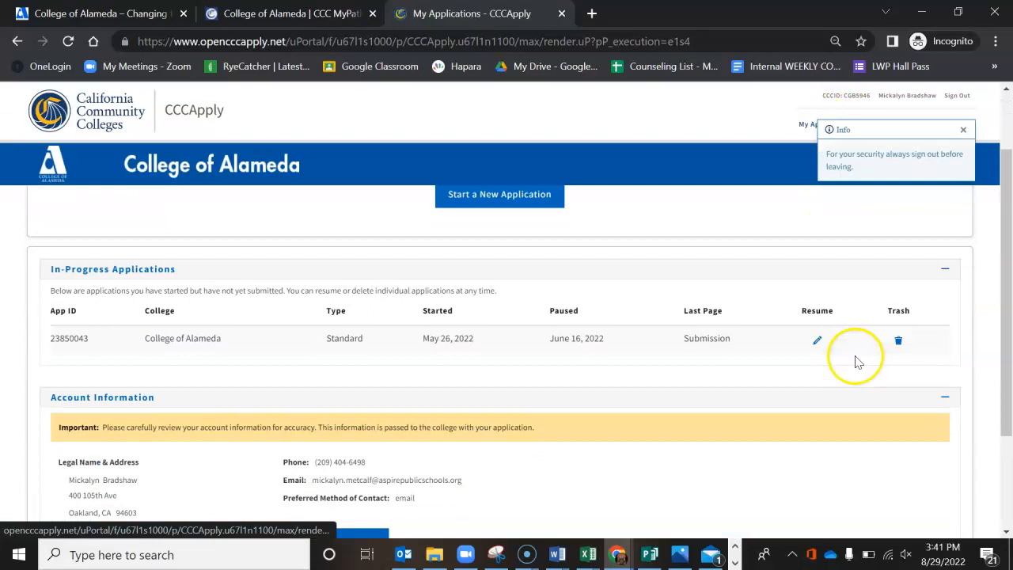
left_click(896, 342)
left_click(885, 227)
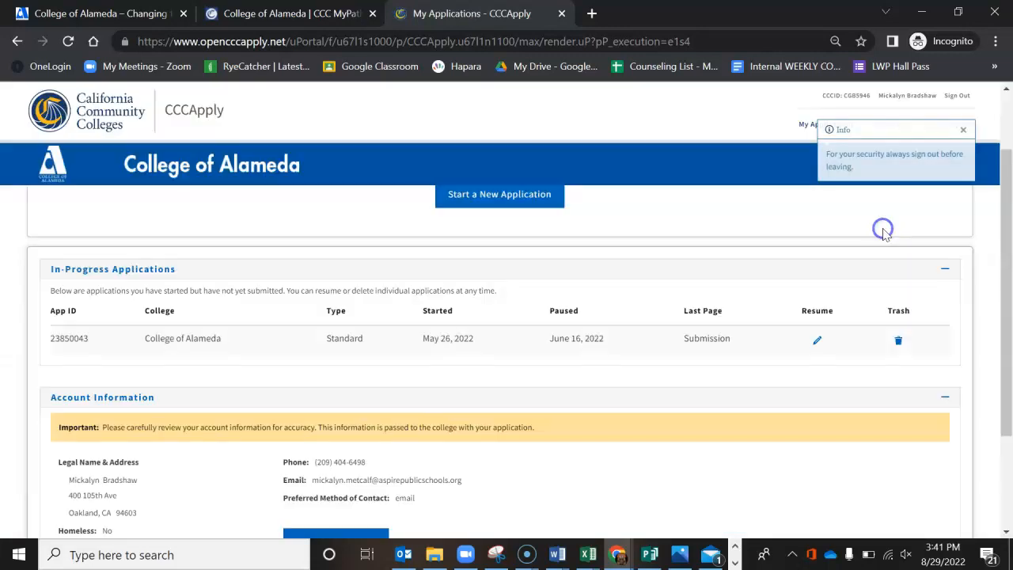
left_click(524, 197)
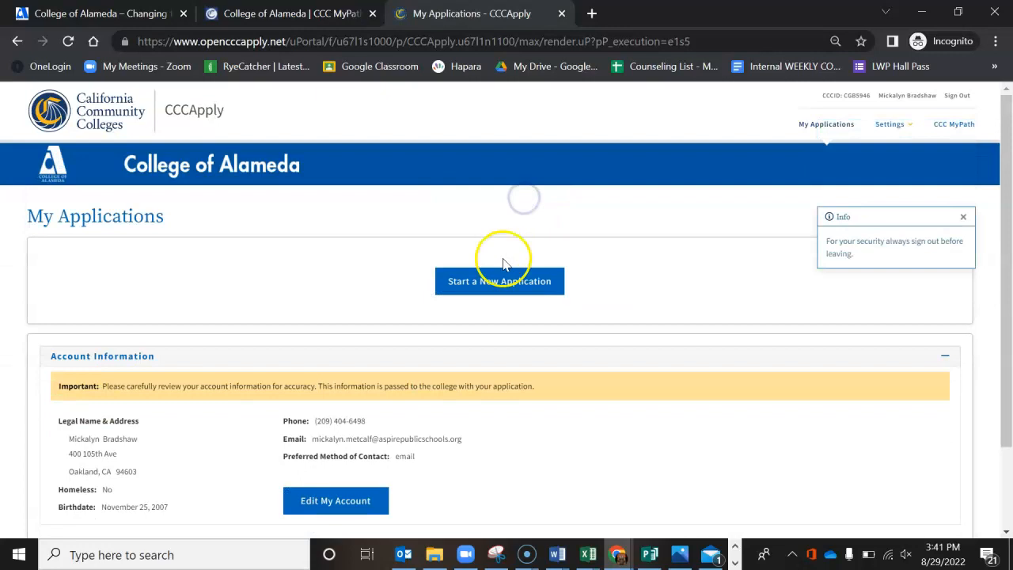
Step: Create another new application for the Fall 2022/Winter Intersession 2022 term
left_click(500, 285)
left_click(527, 356)
left_click(520, 388)
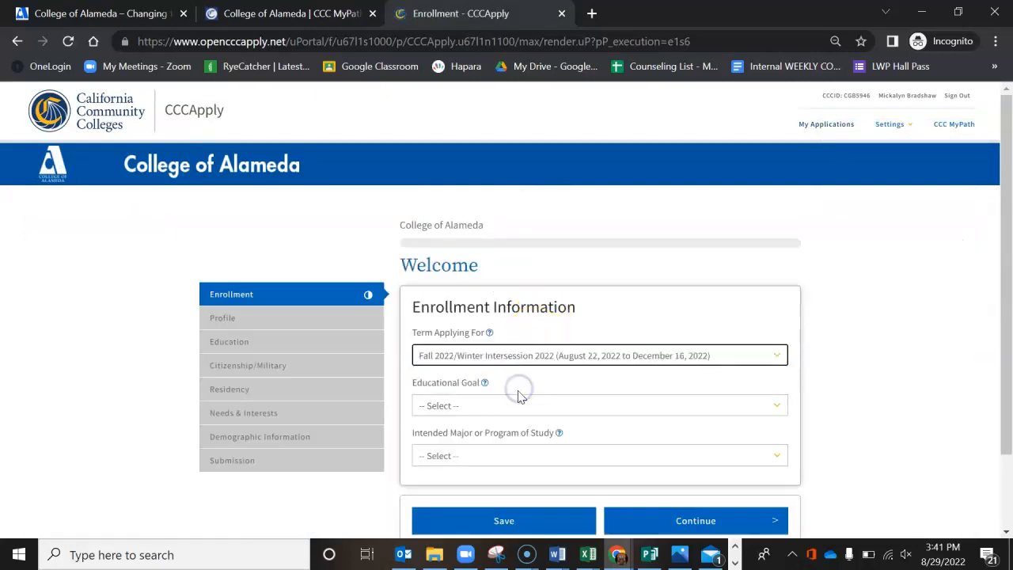
Step: Choose an educational goal, set the intended major to Undeclared Major - UM, and continue to the Profile section
left_click(512, 405)
left_click(515, 388)
left_click(501, 456)
scroll(538, 390, "down", 5)
scroll(538, 389, "down", 5)
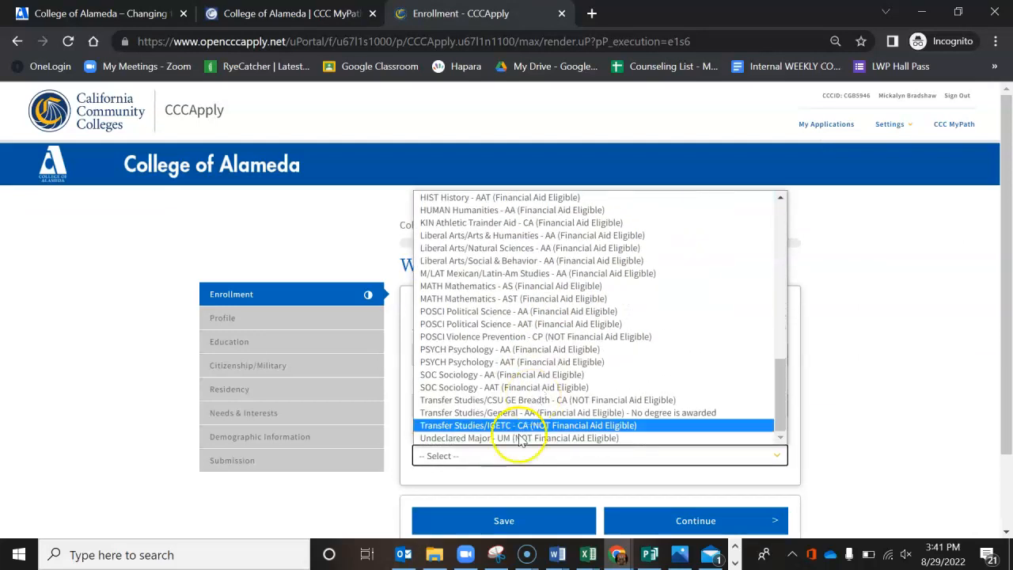
left_click(515, 441)
scroll(640, 391, "down", 1)
left_click(674, 453)
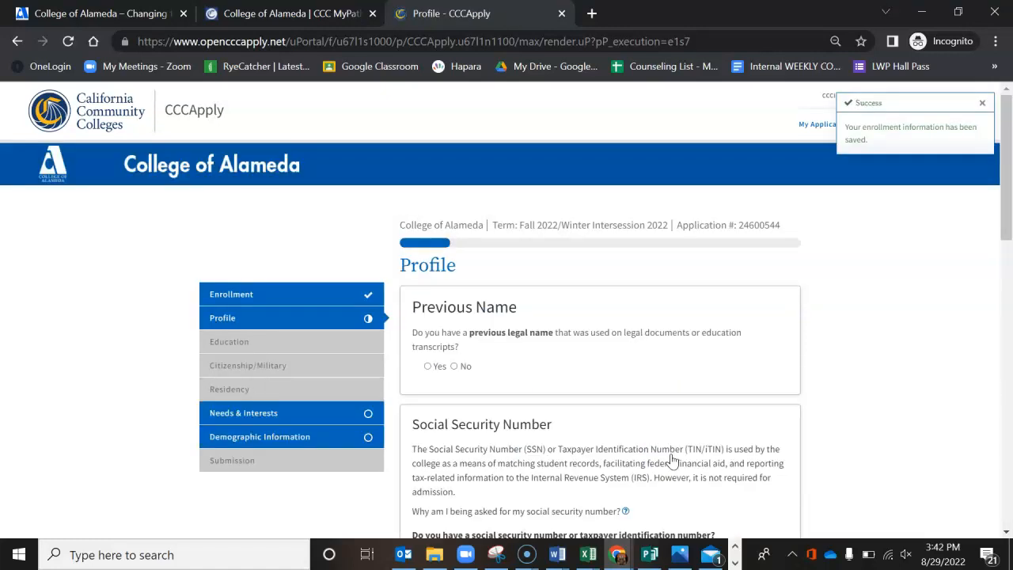
Step: Answer No to having a previous legal name and to having or providing a social security or taxpayer identification number
left_click(454, 366)
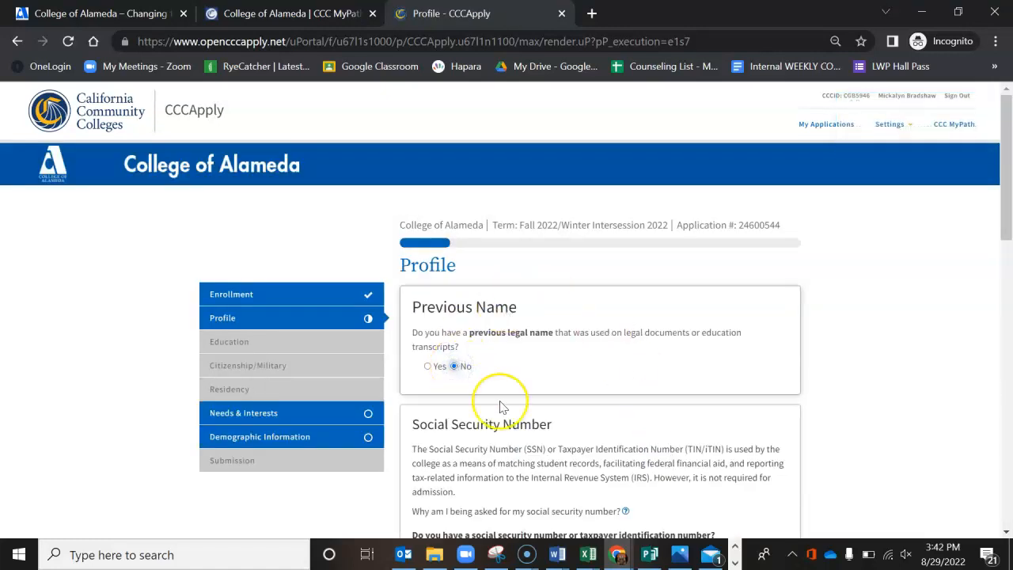
scroll(500, 407, "down", 3)
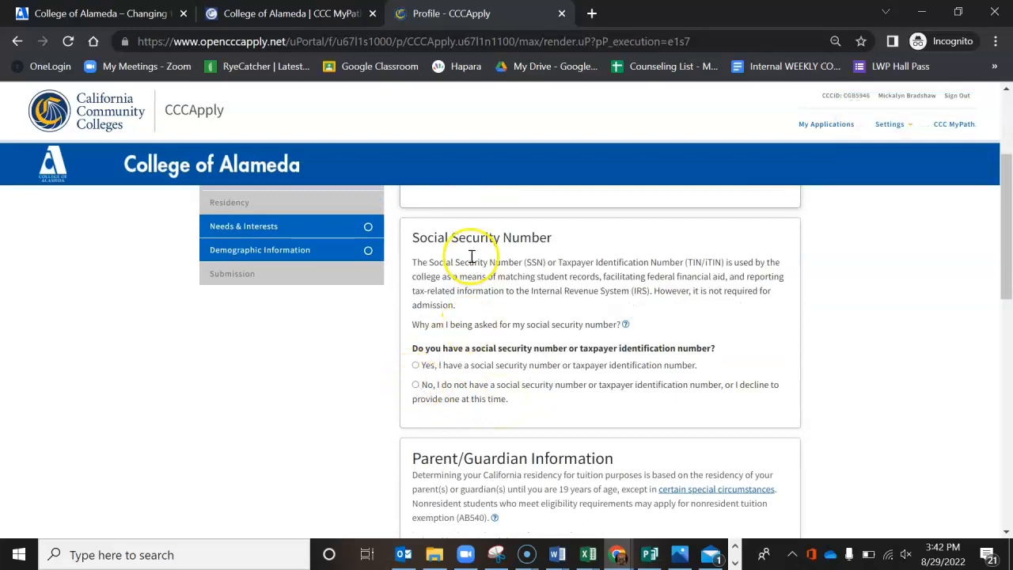
left_click(415, 386)
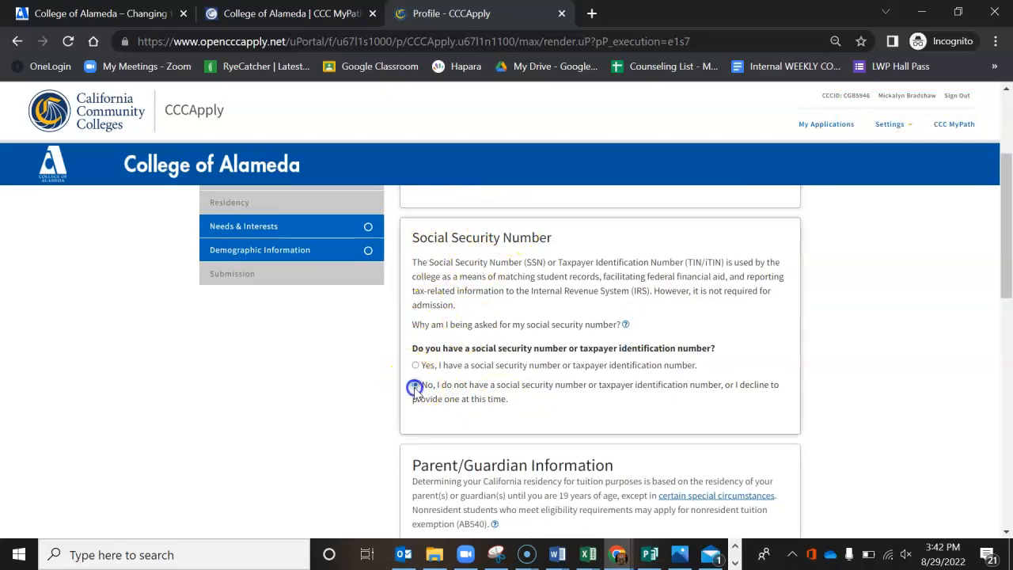
scroll(481, 419, "down", 5)
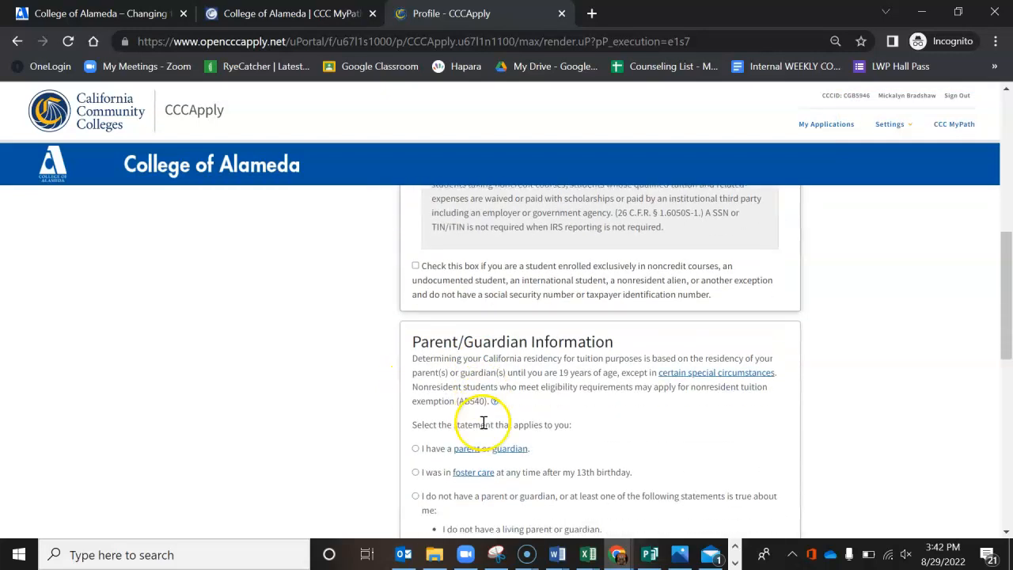
Step: State that the applicant has a parent or guardian, enter the parent's first and last name, and set the relationship to Mother
scroll(481, 427, "down", 2)
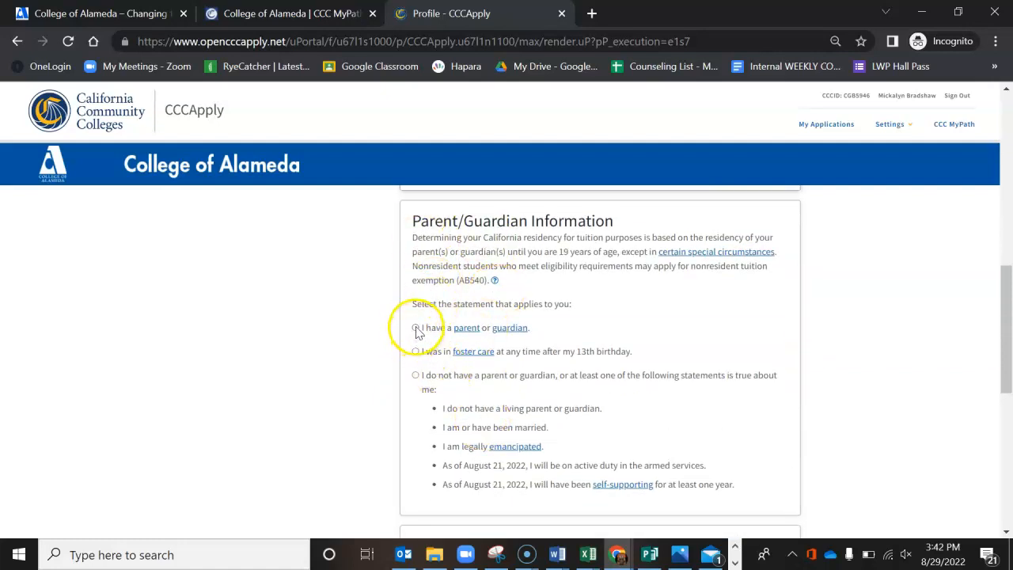
left_click(416, 329)
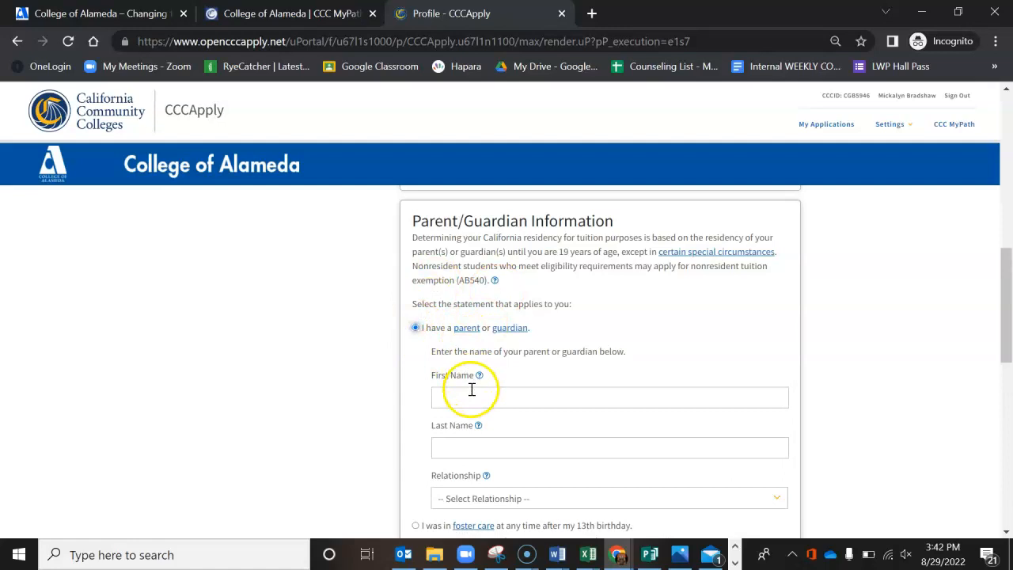
left_click(471, 389)
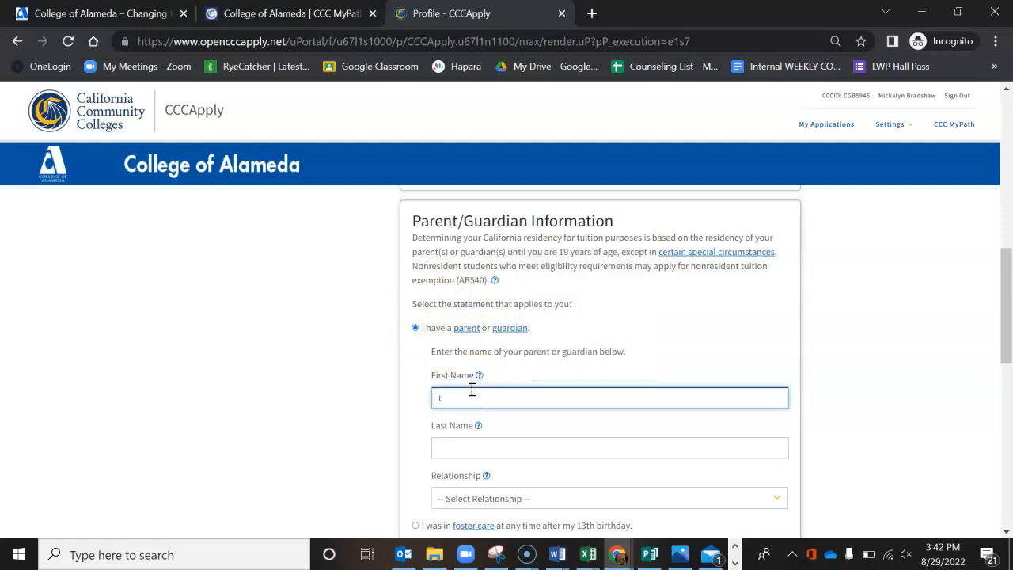
left_click(458, 441)
type("mother")
scroll(597, 443, "down", 1)
left_click(572, 427)
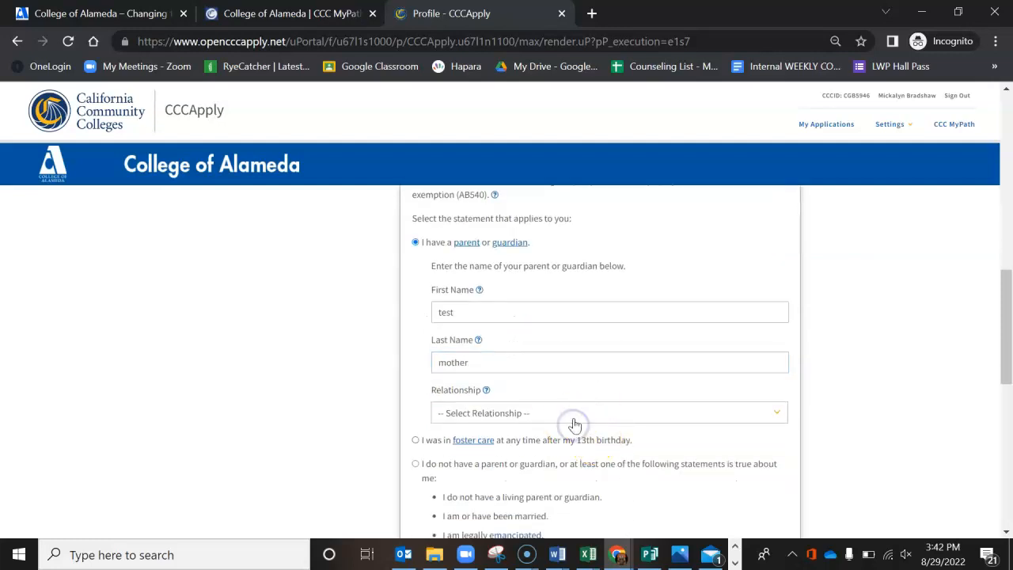
left_click(574, 415)
left_click(572, 441)
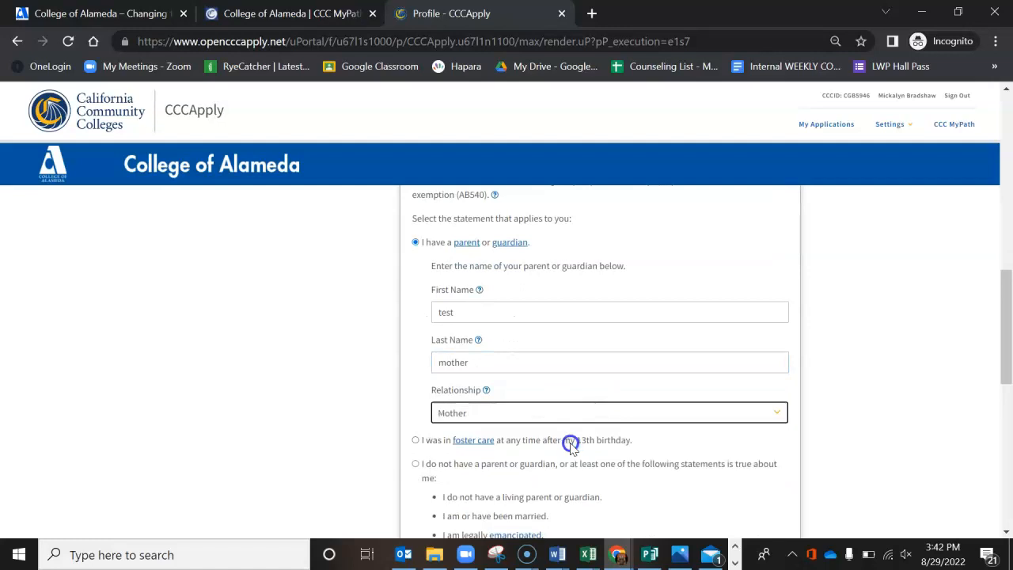
Step: Mark the current mailing address as the same as the permanent address in the OpenCCC account and continue to the Education section
scroll(624, 459, "down", 1)
scroll(624, 459, "down", 3)
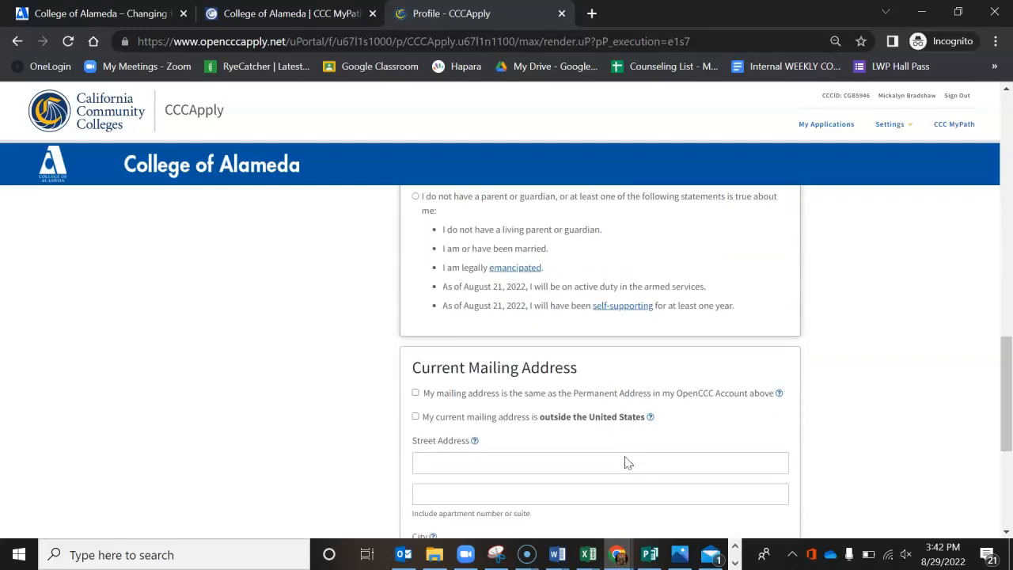
scroll(625, 456, "down", 1)
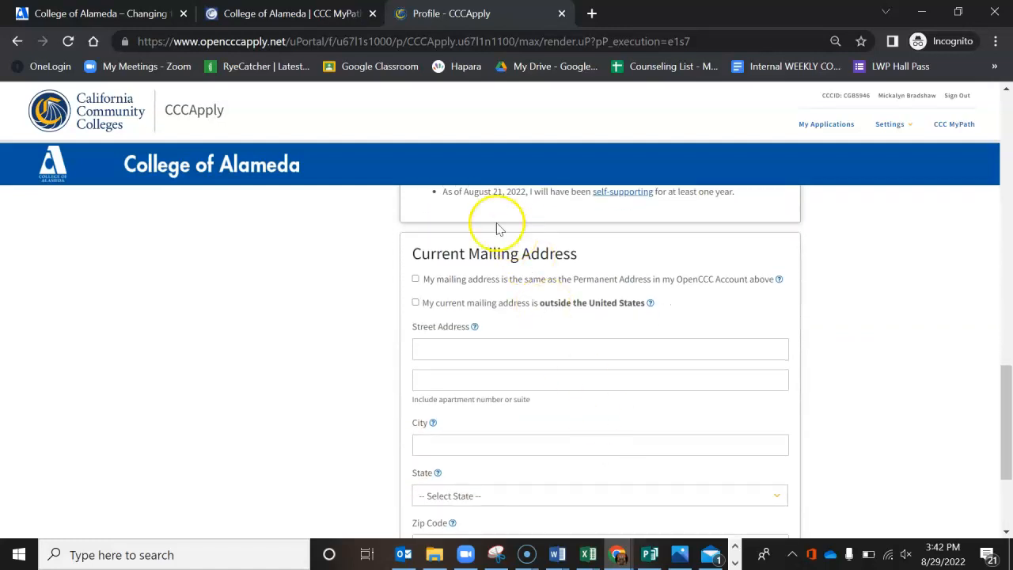
left_click(415, 280)
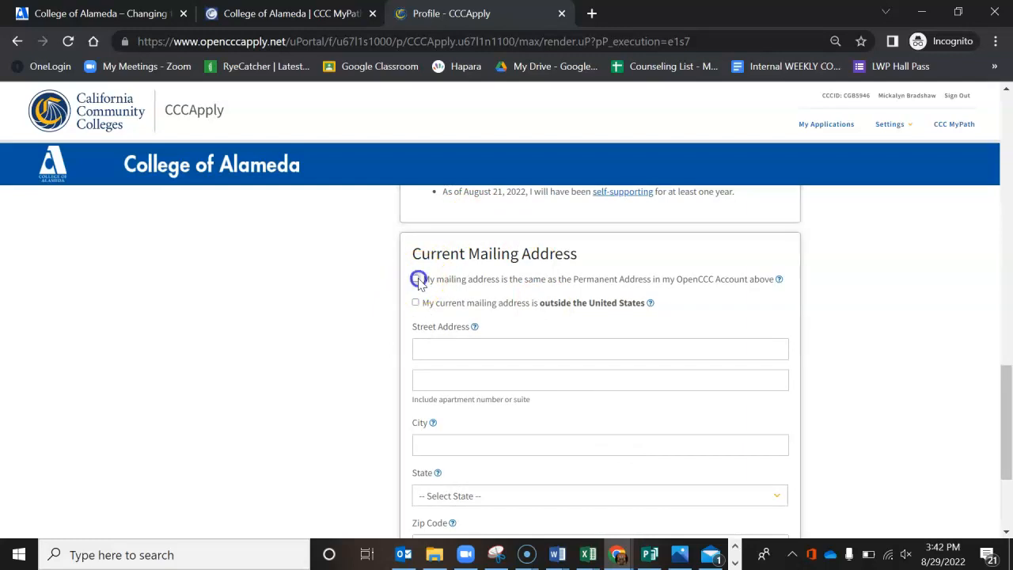
left_click(729, 439)
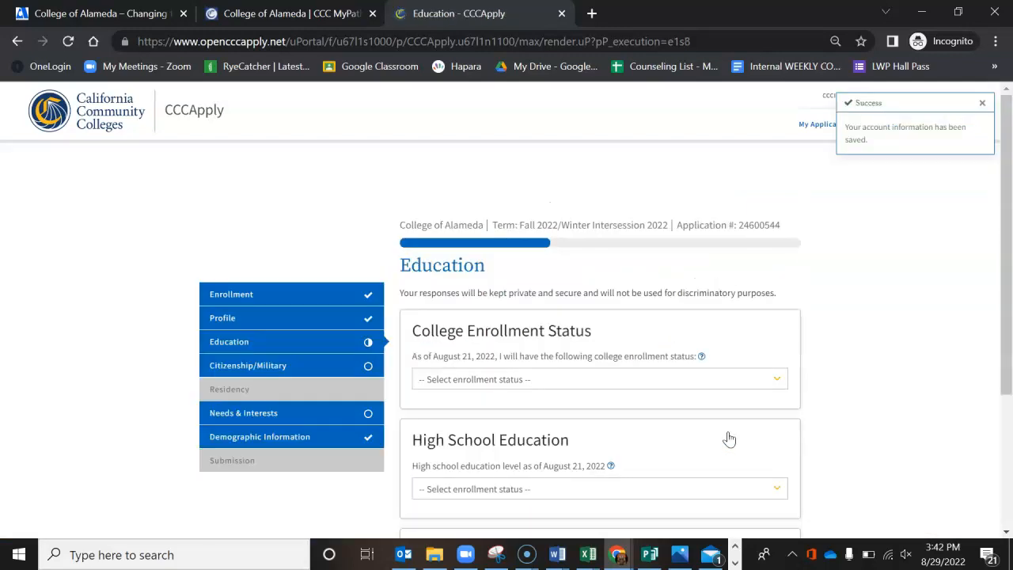
Step: Set college enrollment status to Enrolling in high school (or lower grade) and college at the same time, and last school to I attended high school
left_click(627, 380)
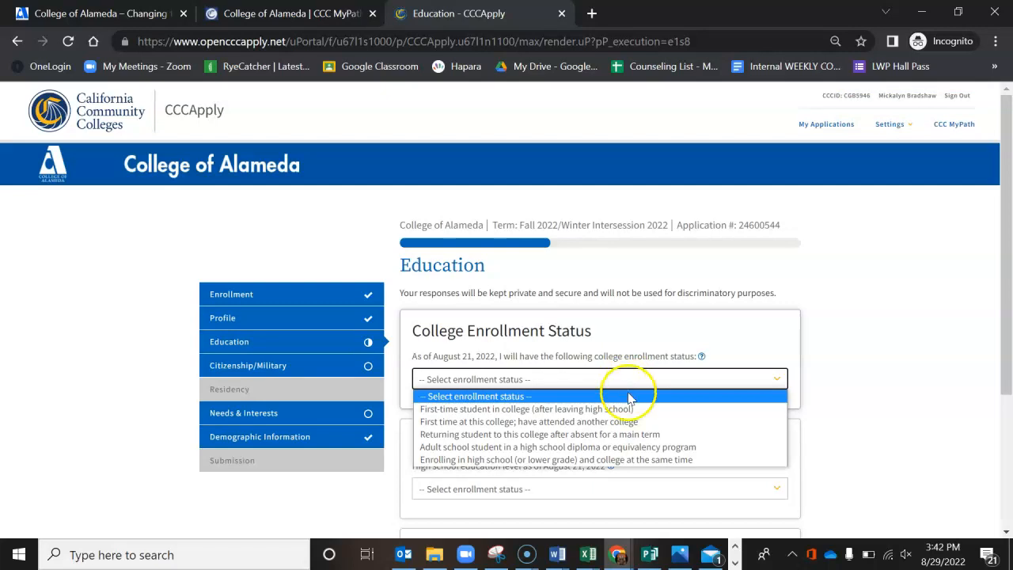
left_click(624, 460)
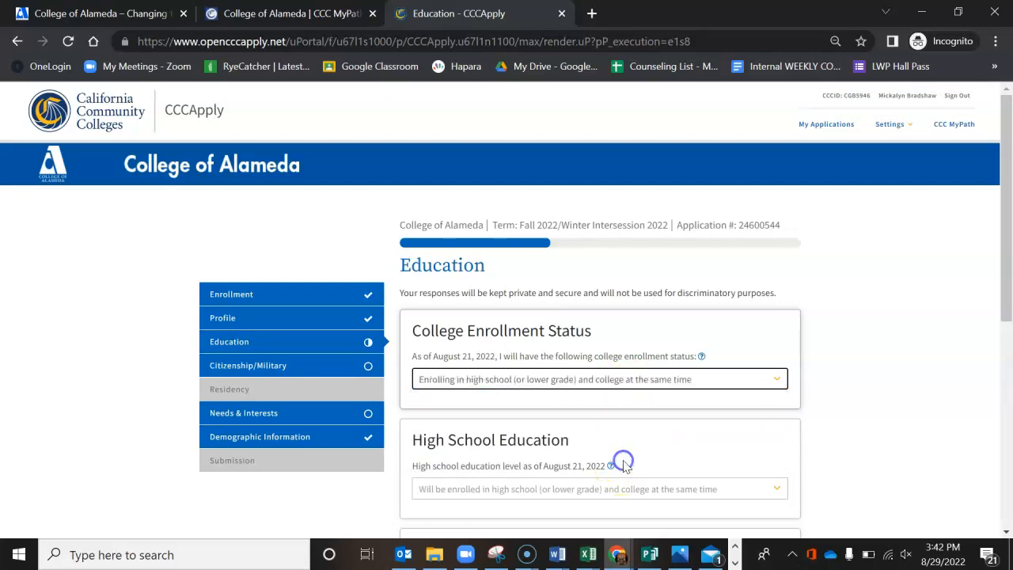
scroll(712, 430, "down", 2)
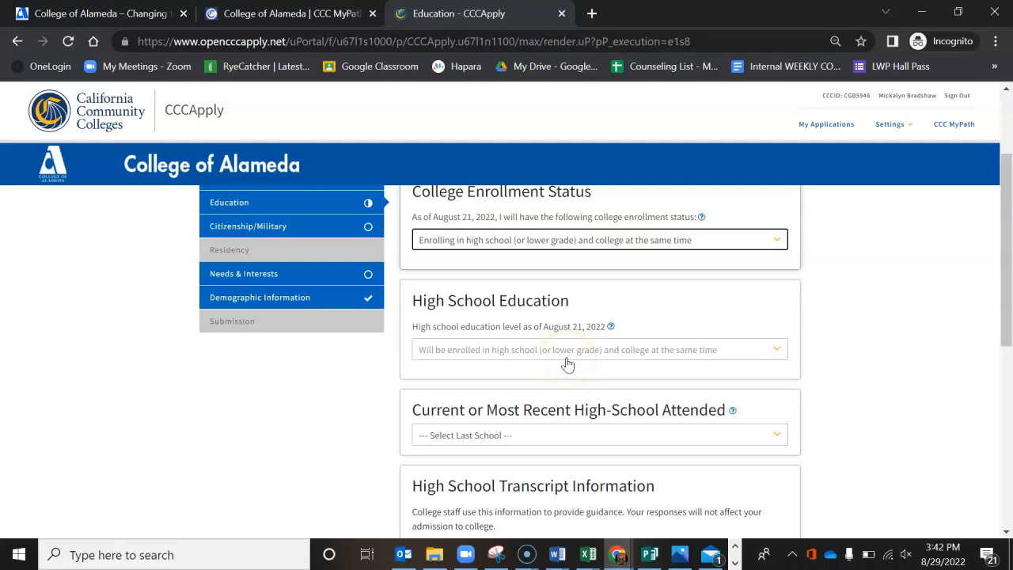
scroll(578, 401, "down", 2)
left_click(454, 303)
left_click(566, 323)
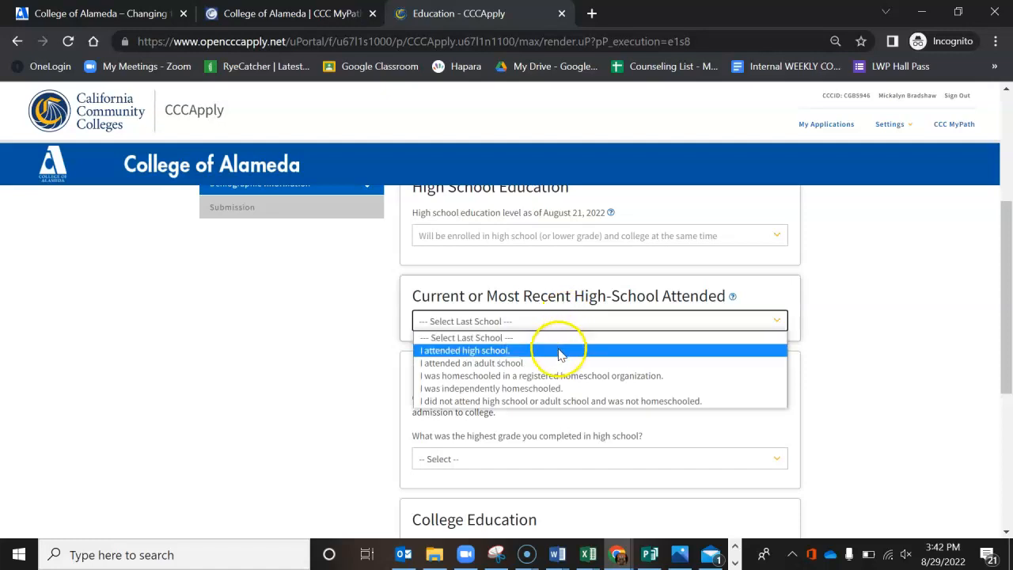
left_click(558, 350)
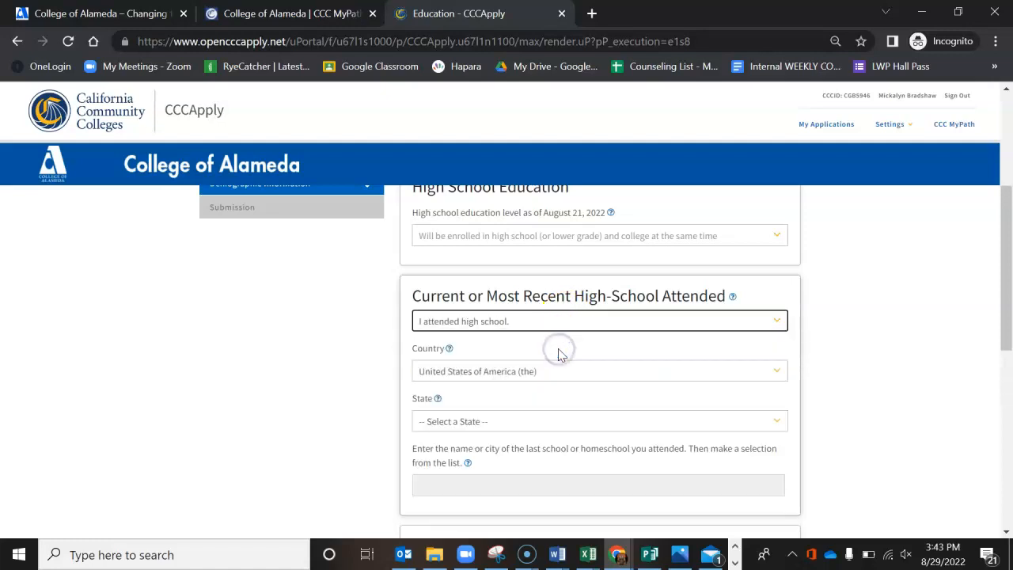
Step: Set the high school's state to California, search for lionel, and select Aspire Lionel Wilson College Preparatory Academy, Oakland
left_click(520, 422)
left_click(494, 178)
scroll(498, 383, "down", 1)
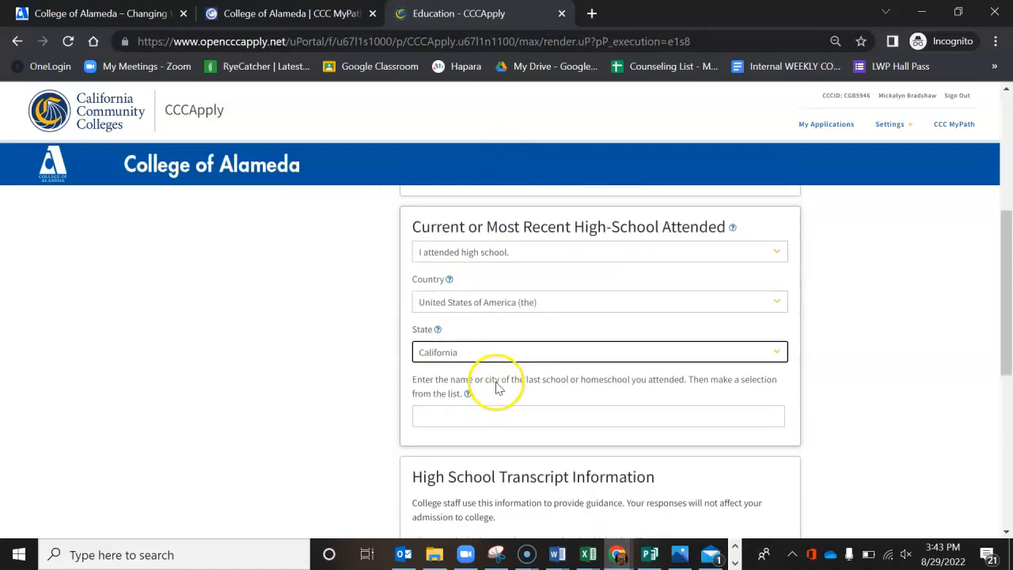
left_click(497, 382)
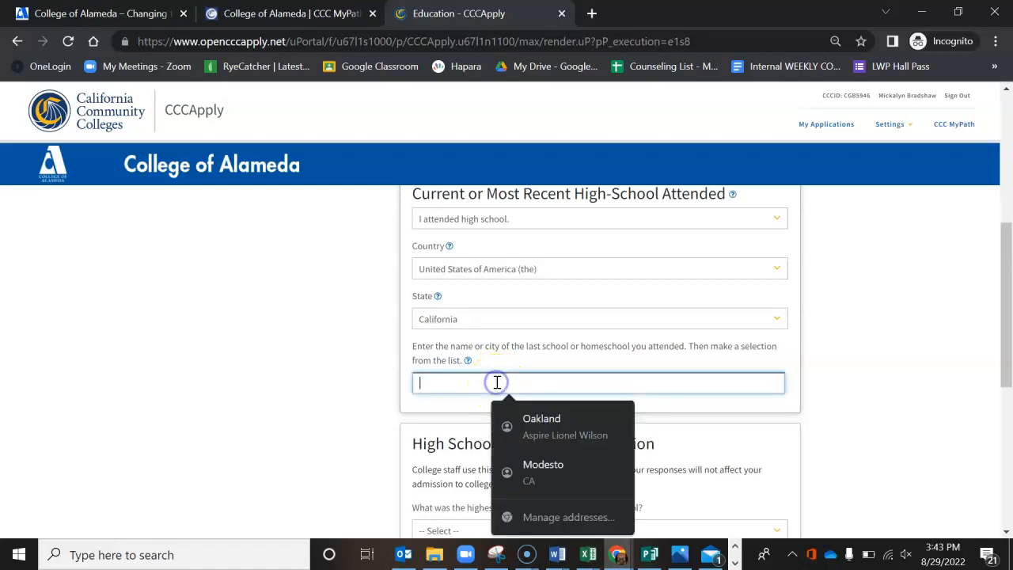
type("lionel")
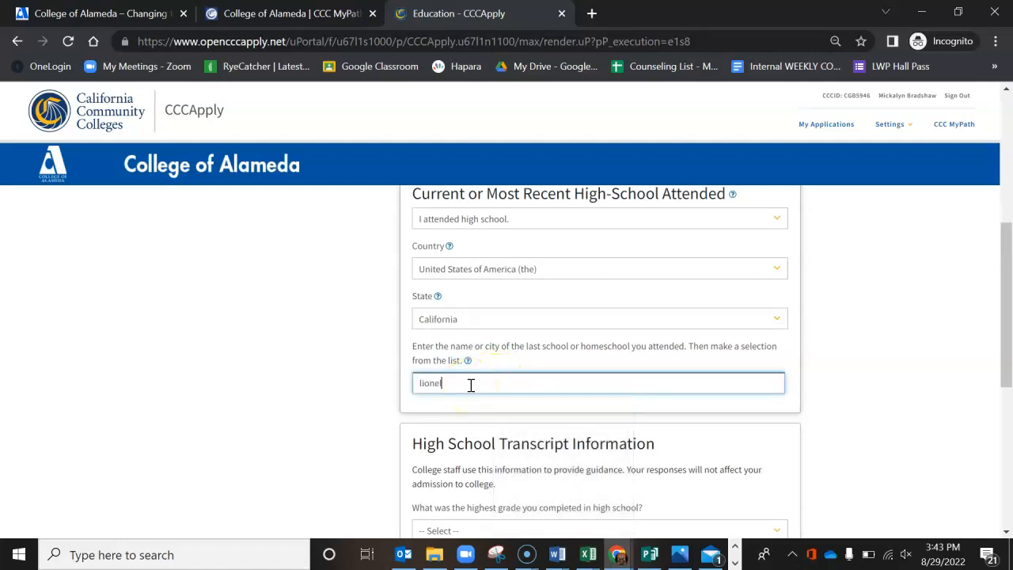
scroll(471, 386, "down", 2)
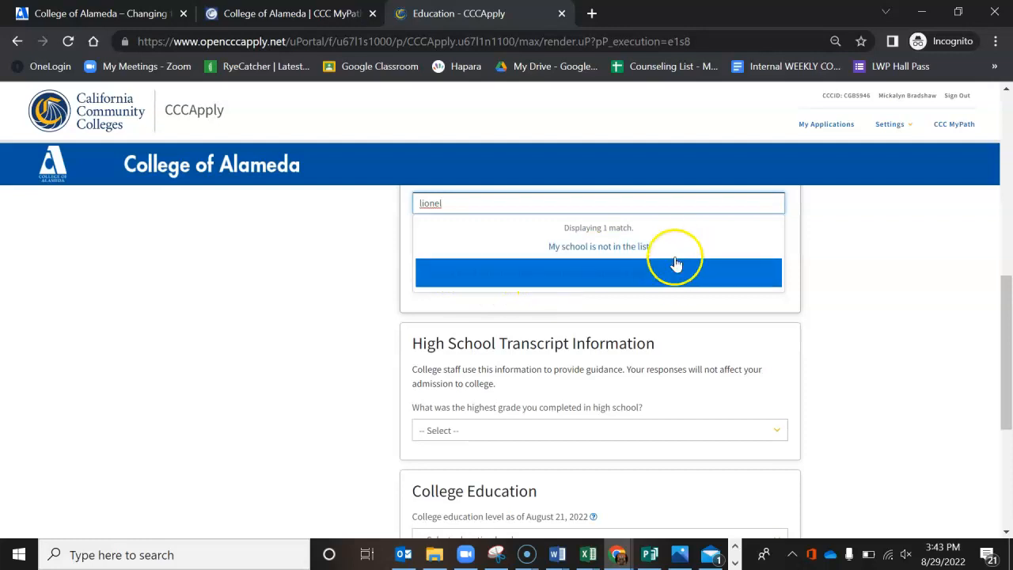
left_click(556, 283)
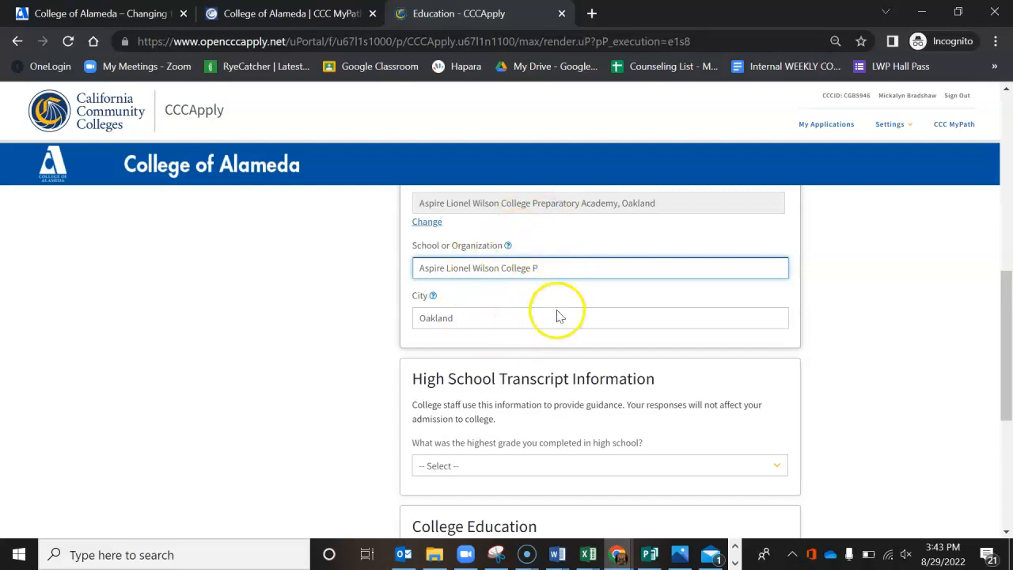
Step: Set the highest grade completed in high school to 11th grade and the unweighted high school GPA to 2.0
scroll(561, 380, "down", 1)
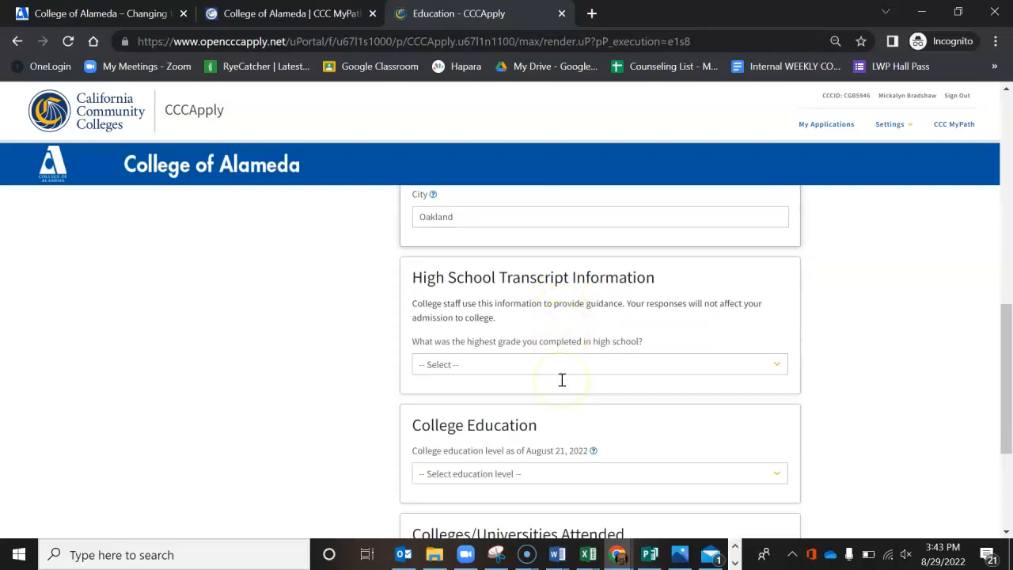
scroll(561, 380, "down", 1)
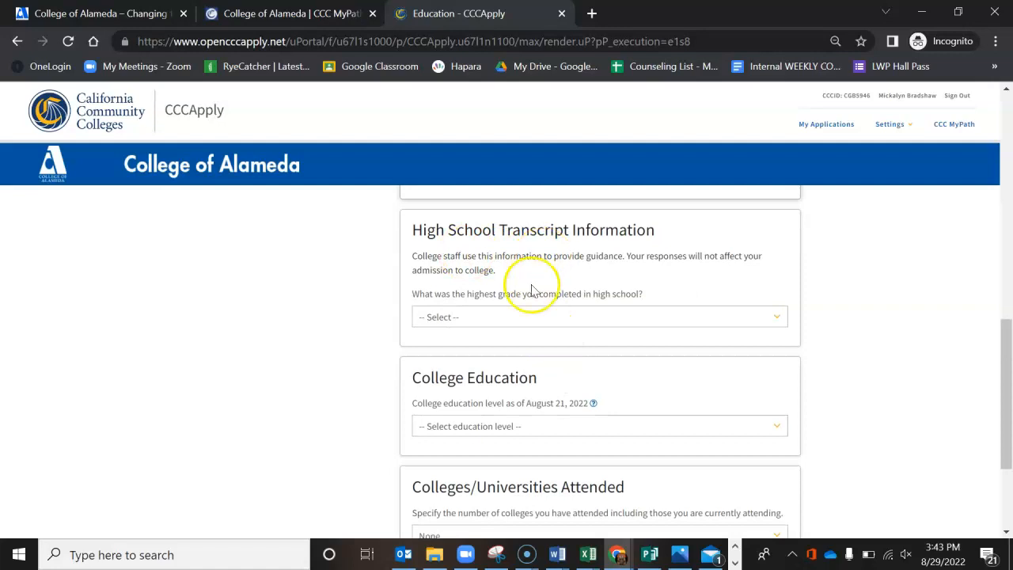
left_click(514, 318)
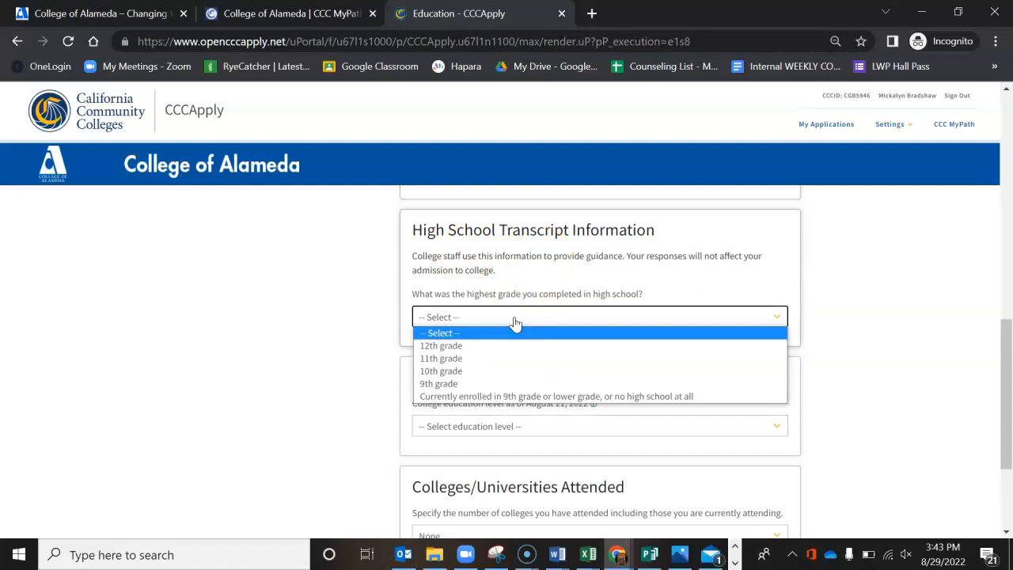
left_click(502, 358)
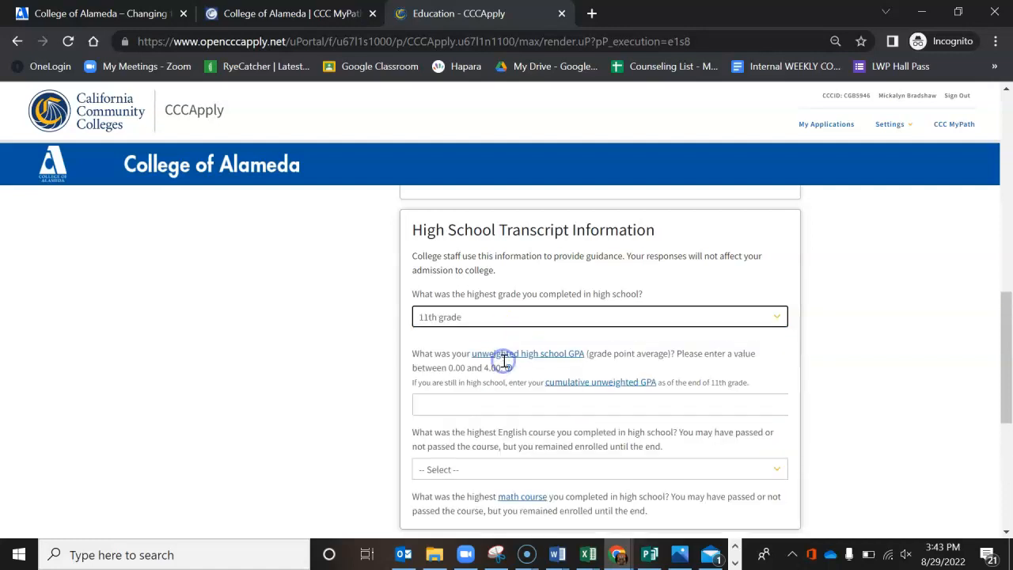
left_click(482, 399)
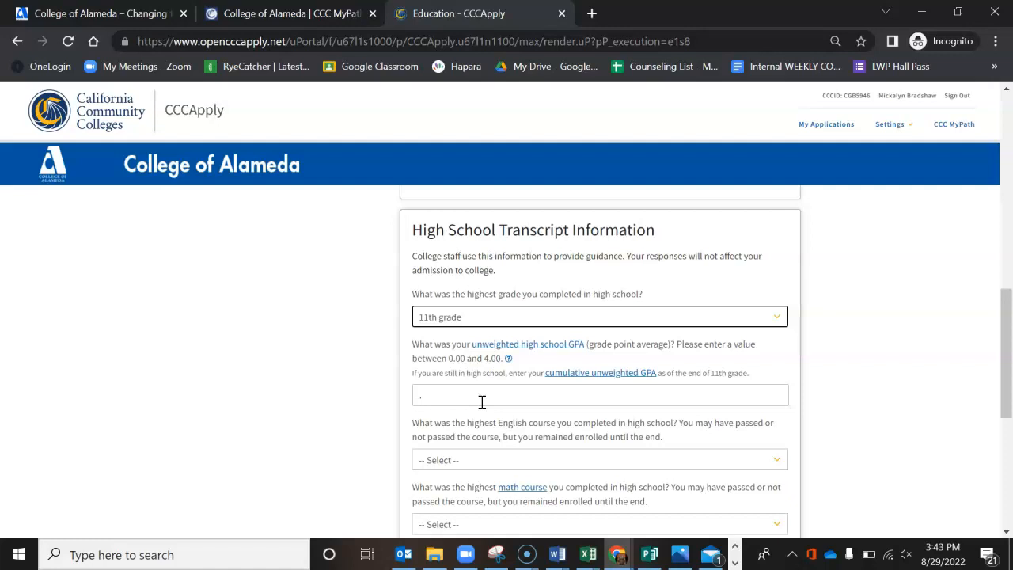
scroll(441, 370, "down", 1)
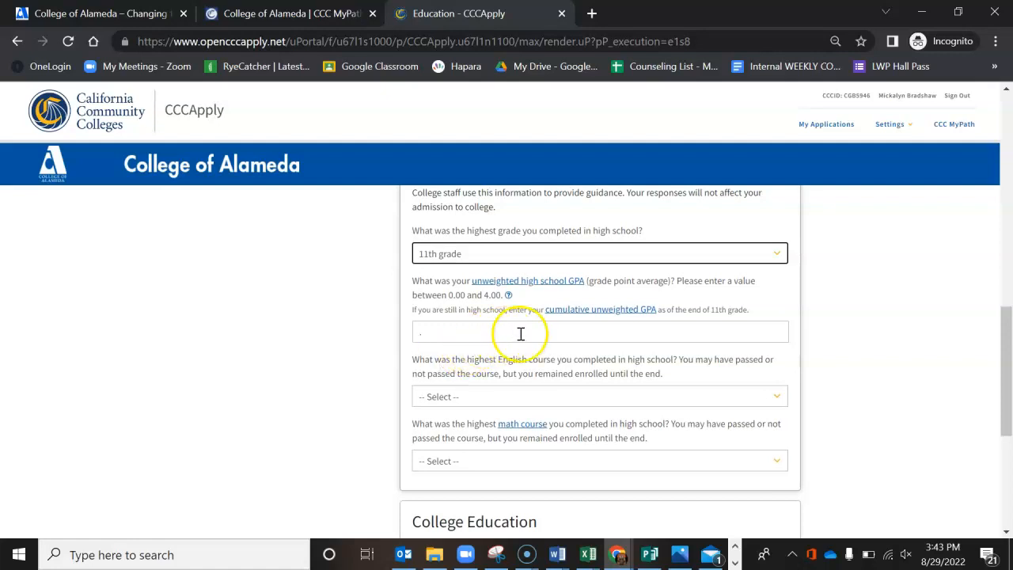
left_click(434, 327)
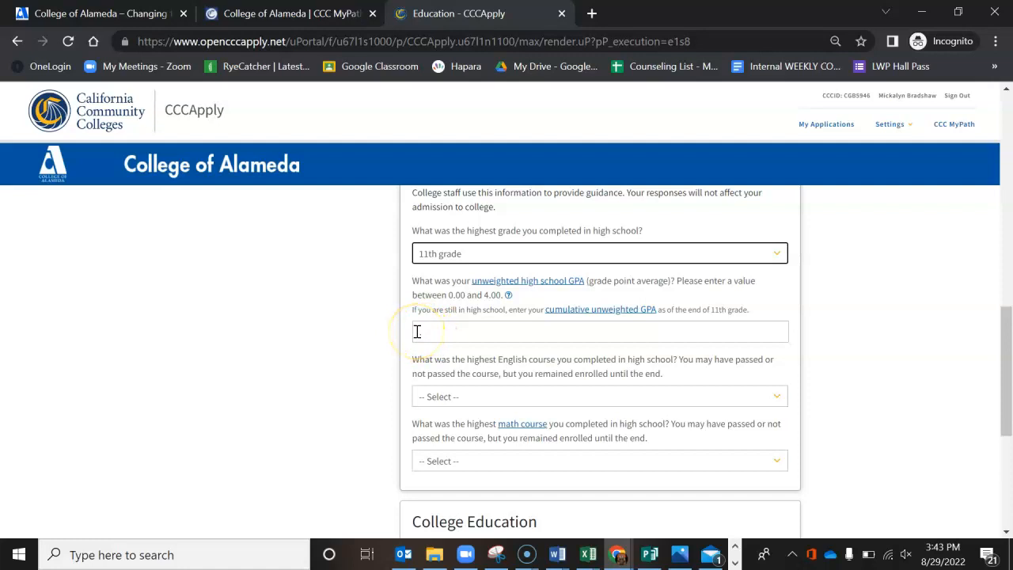
left_click(416, 332)
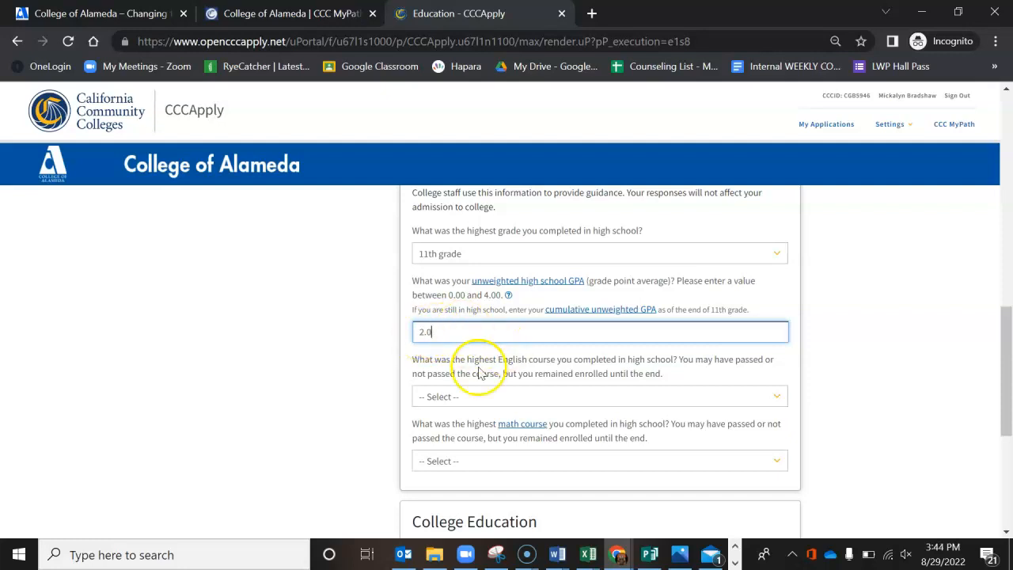
Step: Set both the highest English course and the highest math course completed in high school to None of the Above / Don't Know
scroll(488, 391, "down", 1)
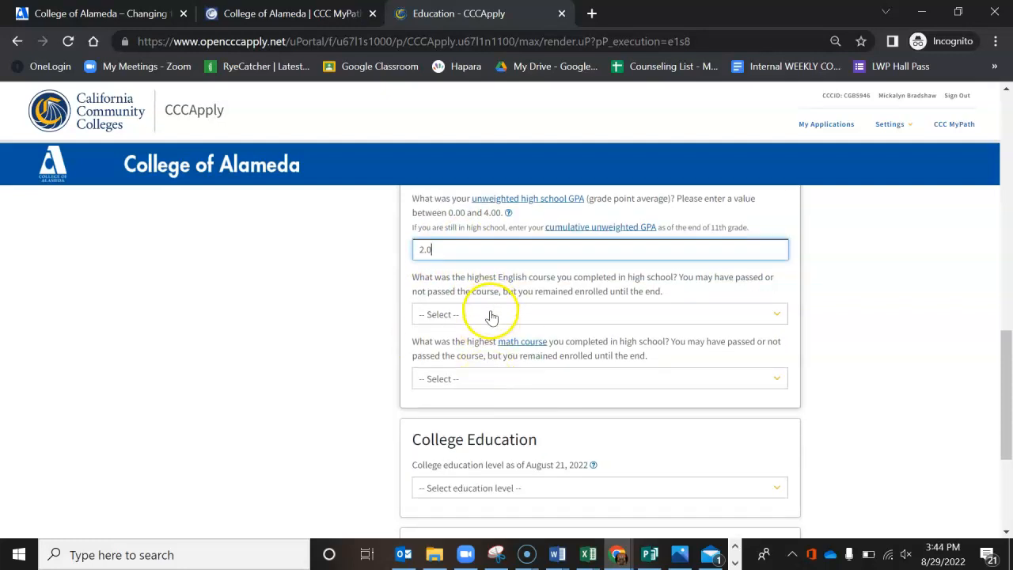
left_click(490, 314)
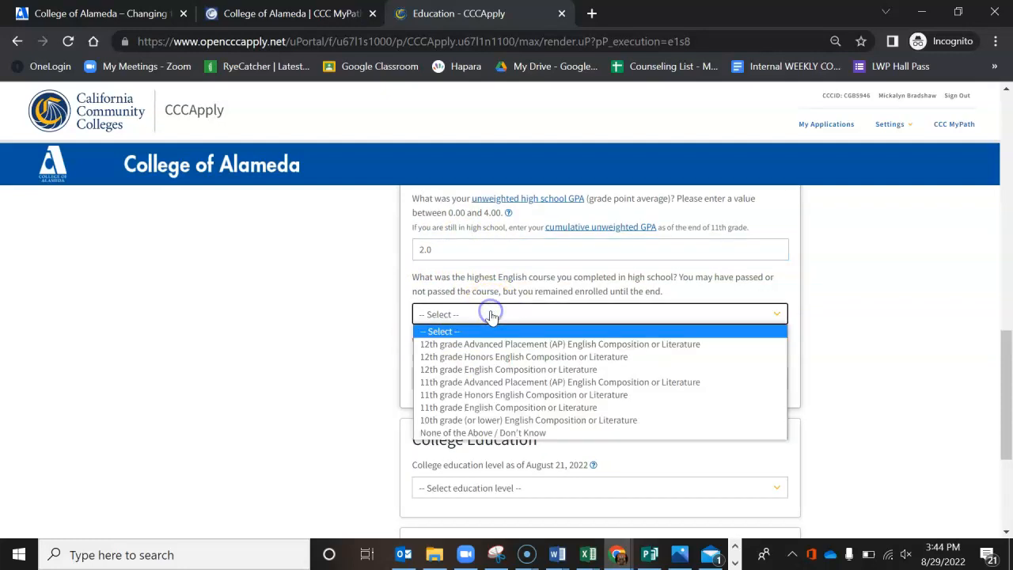
left_click(466, 434)
left_click(475, 380)
left_click(478, 380)
left_click(478, 380)
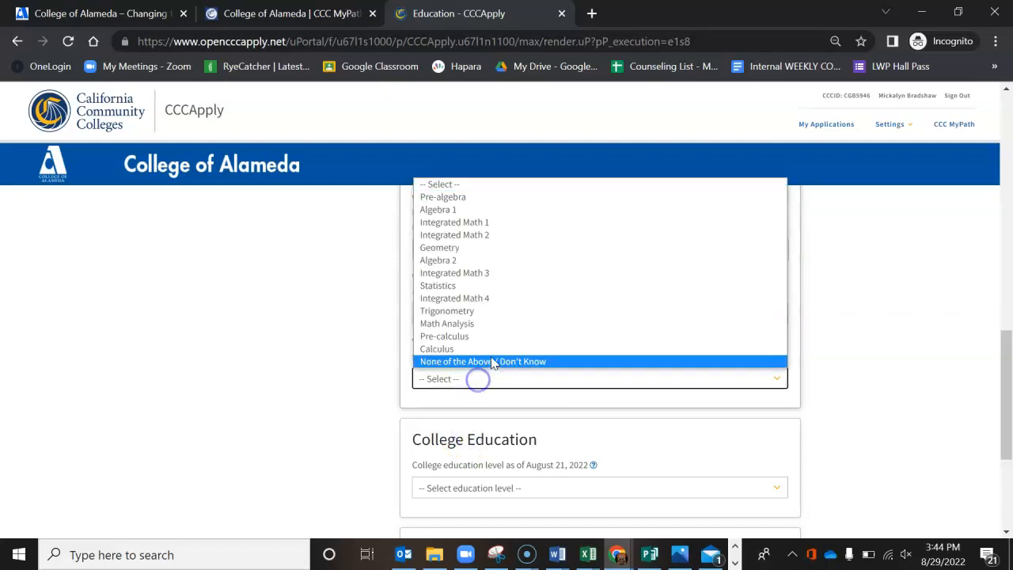
left_click(492, 361)
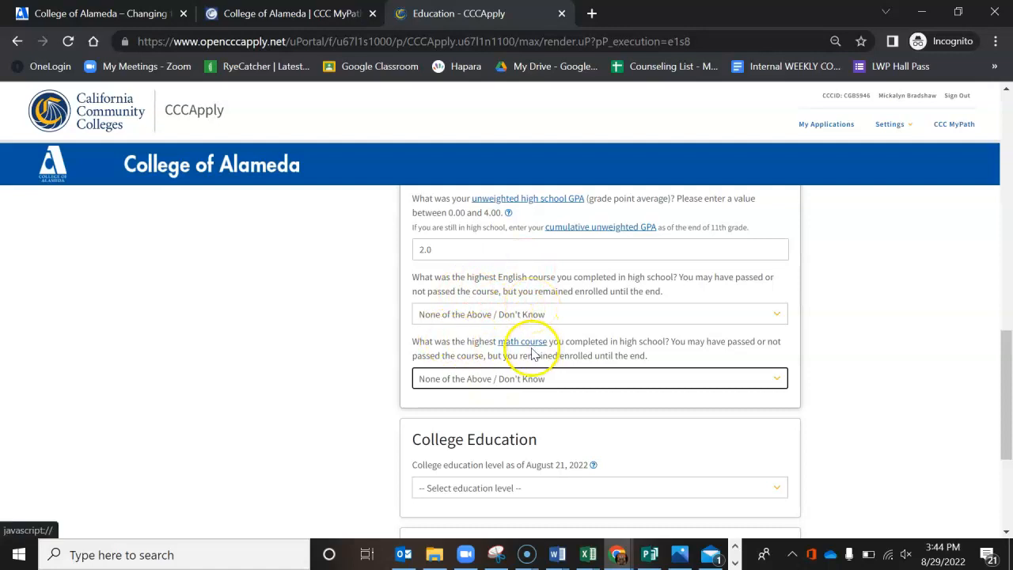
Step: Set the college education level to No degree and continue to the Citizenship/Military section
scroll(606, 388, "down", 2)
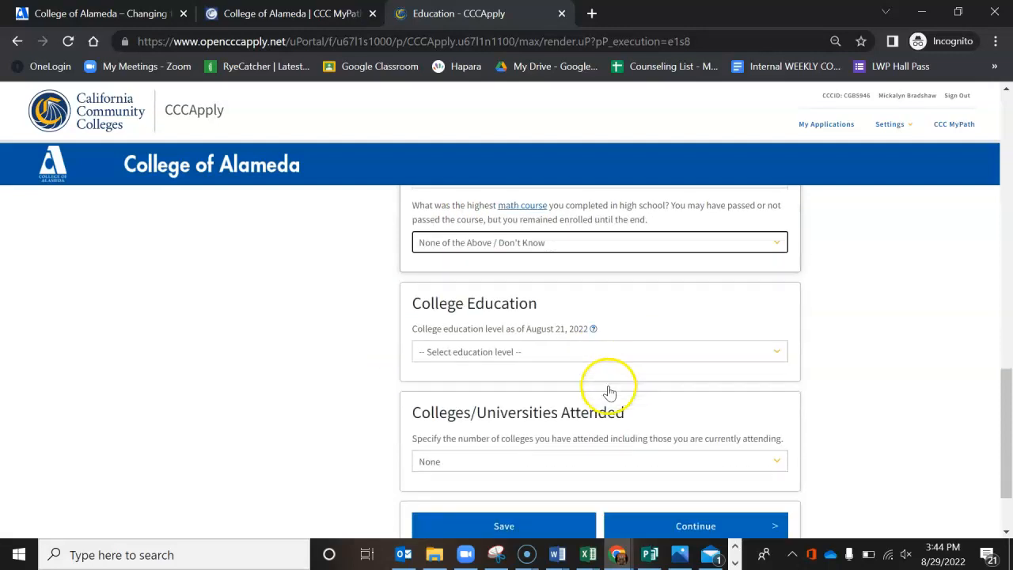
left_click(541, 354)
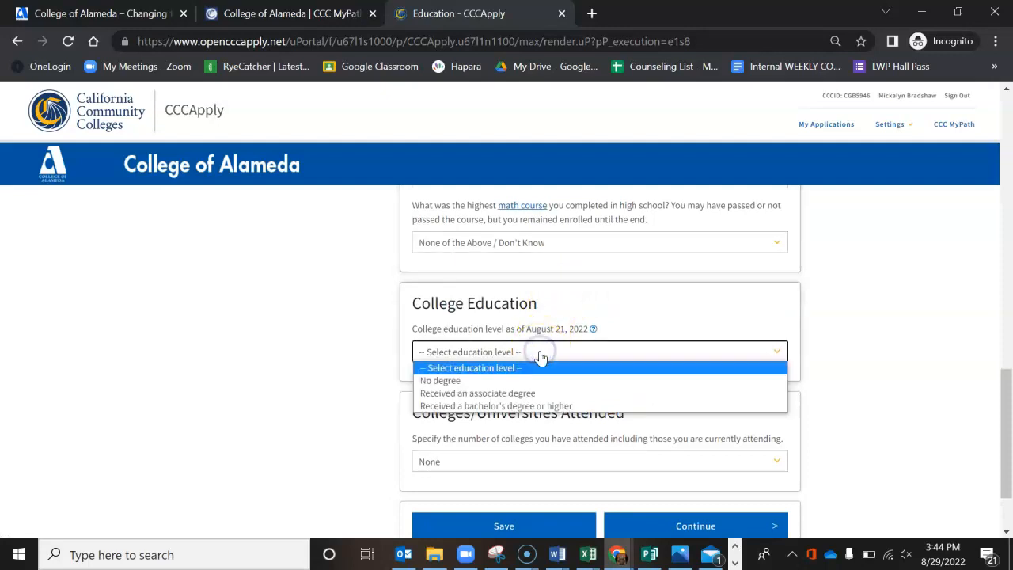
left_click(532, 383)
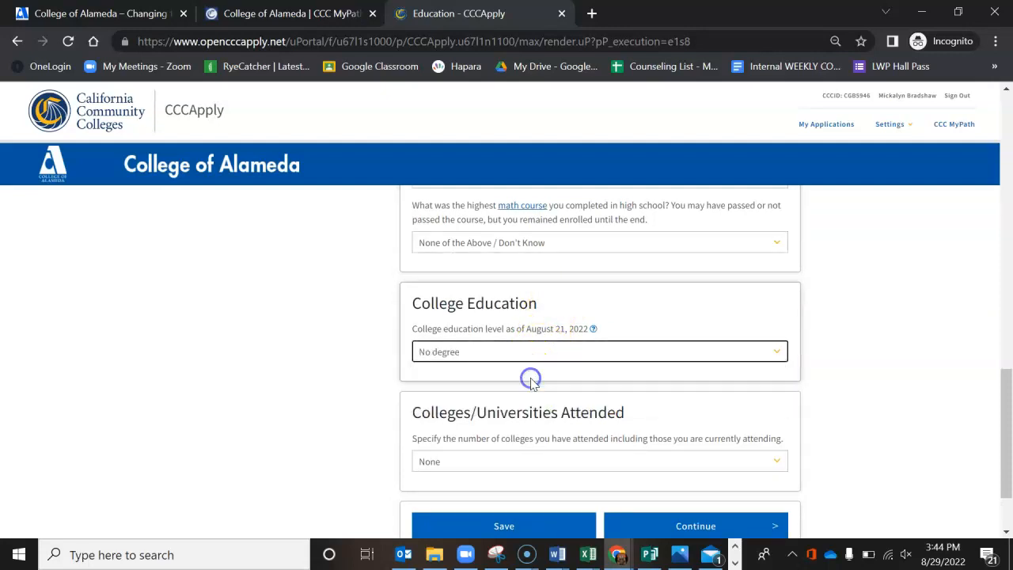
scroll(538, 419, "down", 1)
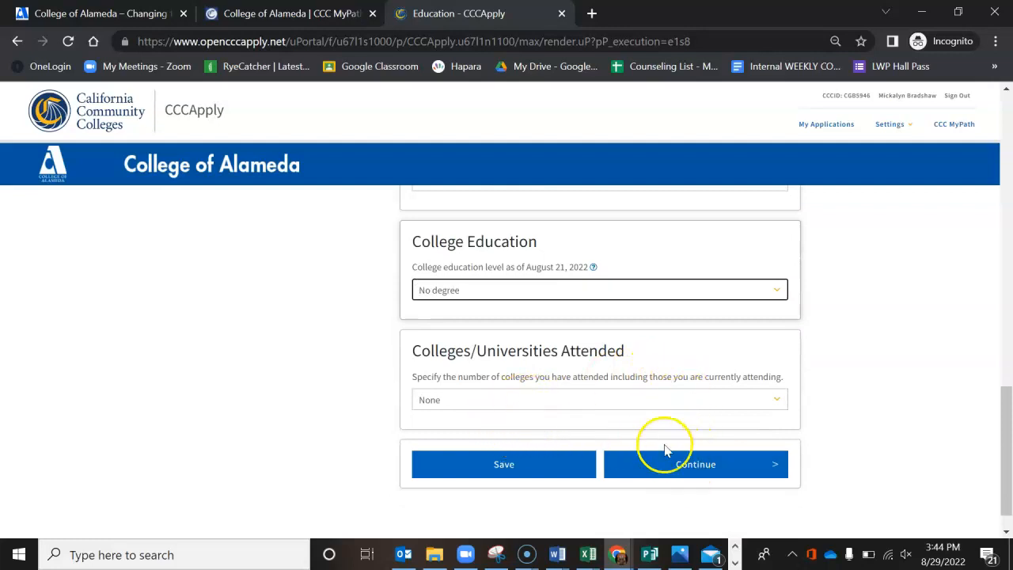
left_click(678, 467)
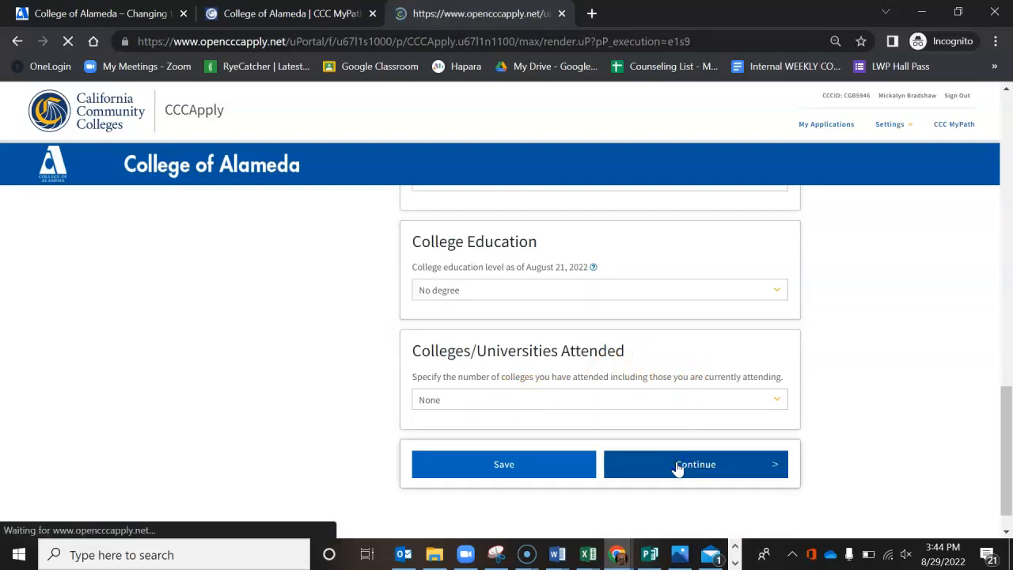
Step: Set the citizenship status to U.S. Citizen and the U.S. military status to None apply to me, and continue to Residency
scroll(678, 468, "down", 2)
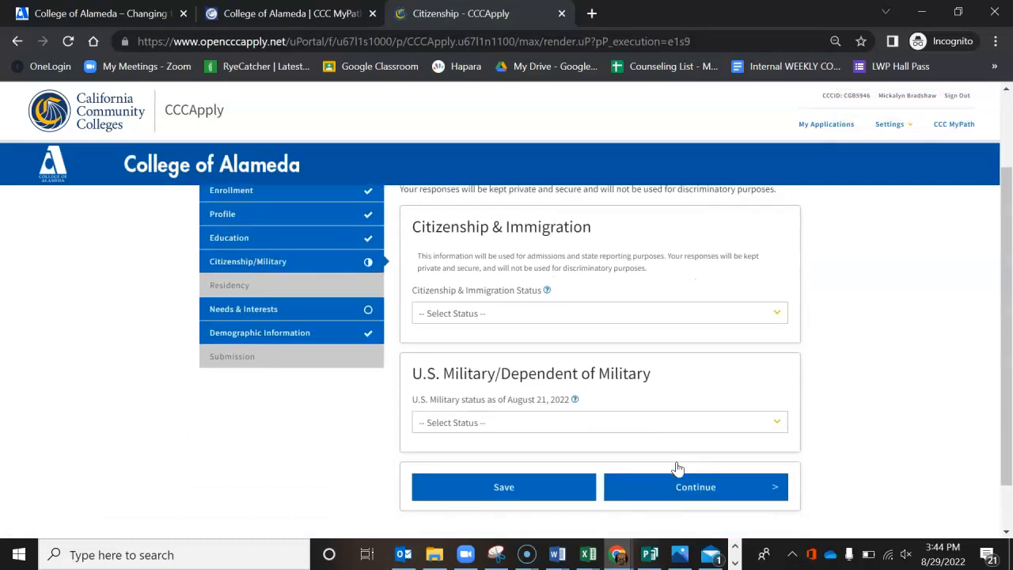
left_click(598, 315)
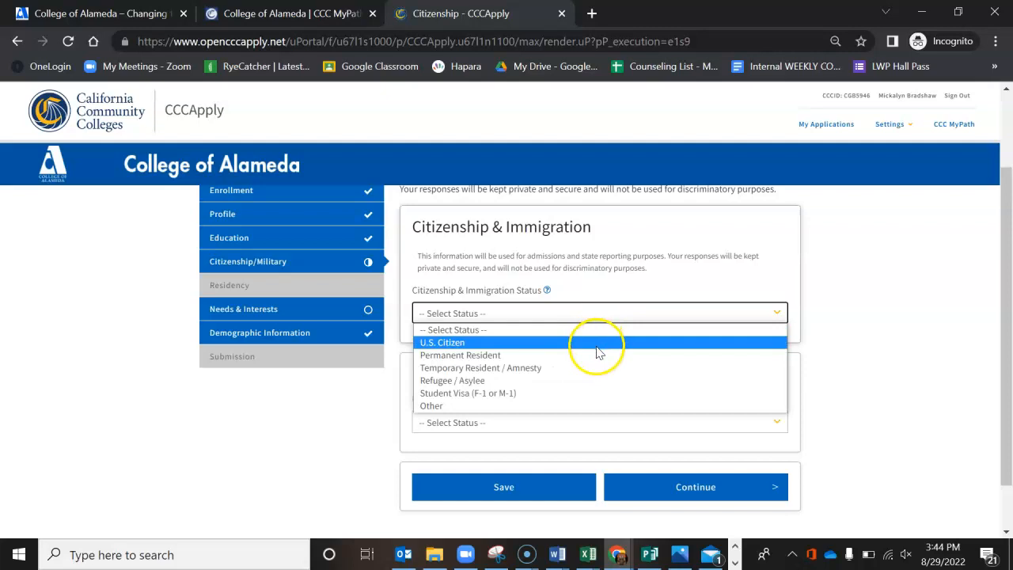
left_click(597, 347)
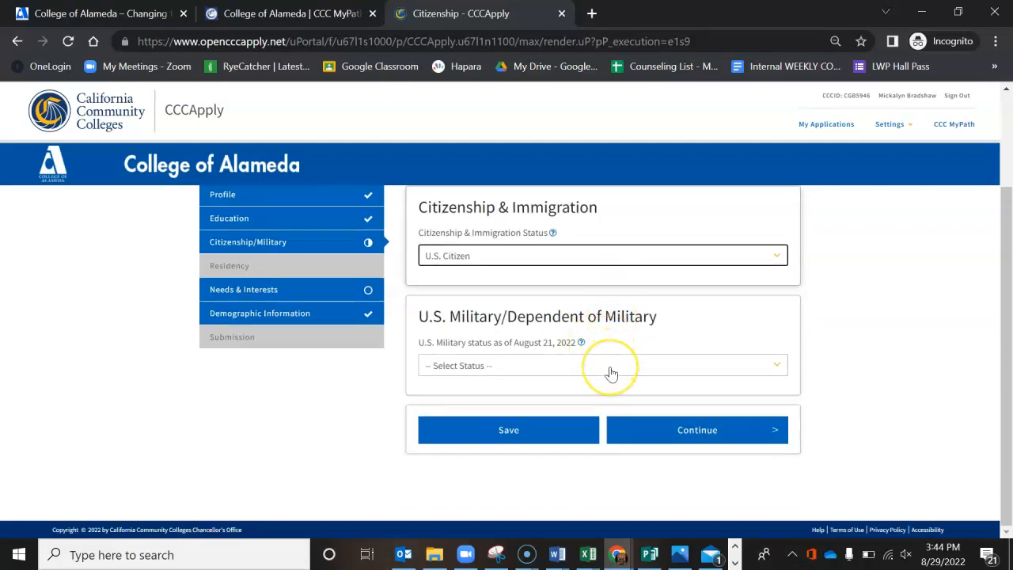
left_click(611, 369)
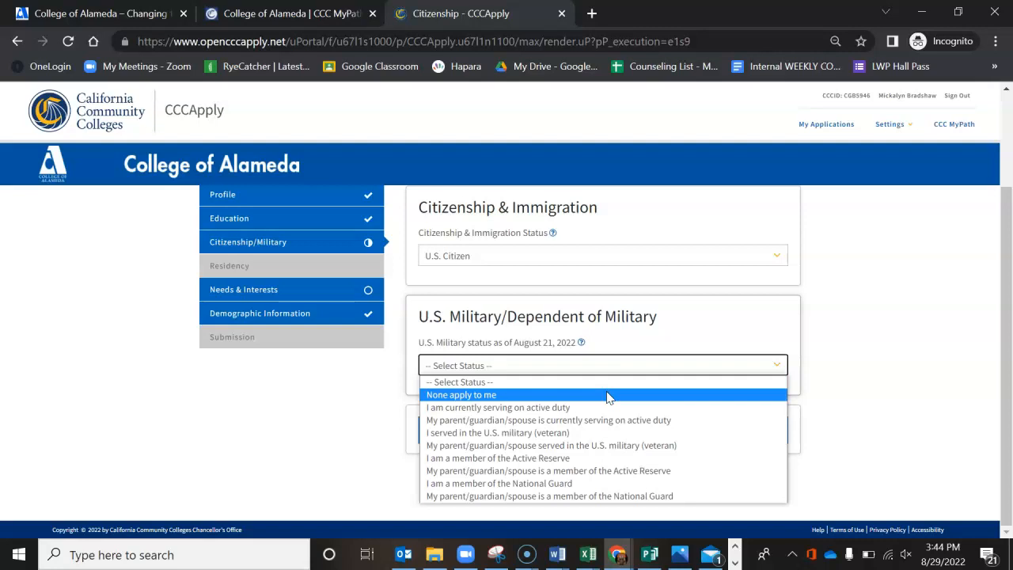
left_click(607, 395)
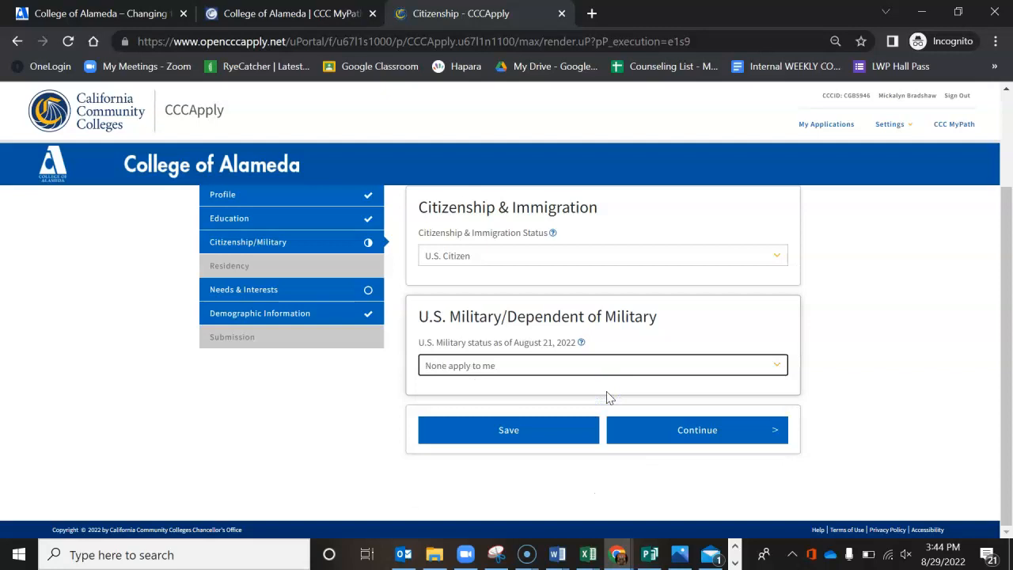
left_click(689, 429)
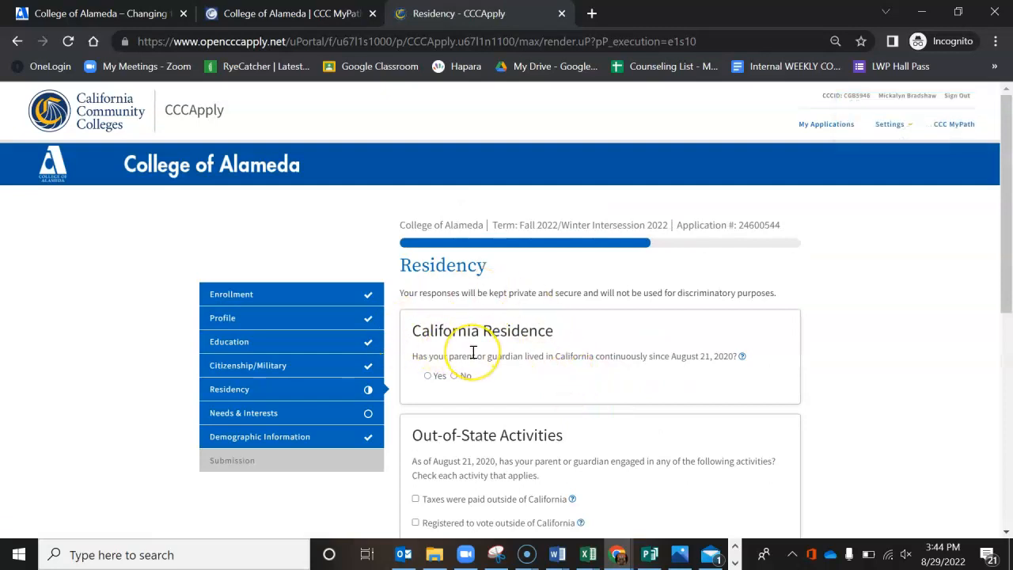
Step: Answer Yes to parent's continuous California residence and No to homelessness and court-ordered foster care, and continue to Needs & Interests
left_click(426, 376)
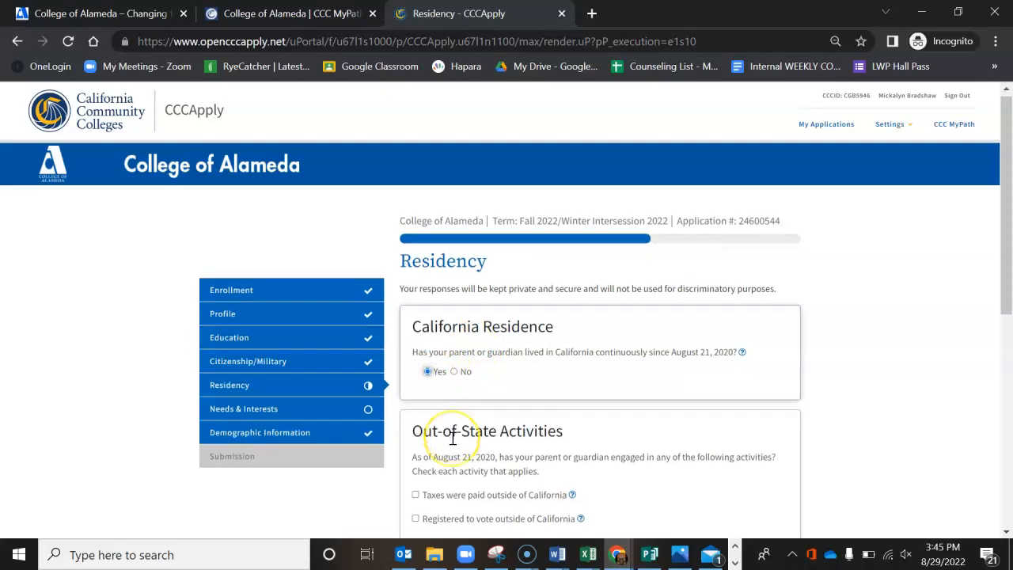
scroll(447, 419, "down", 2)
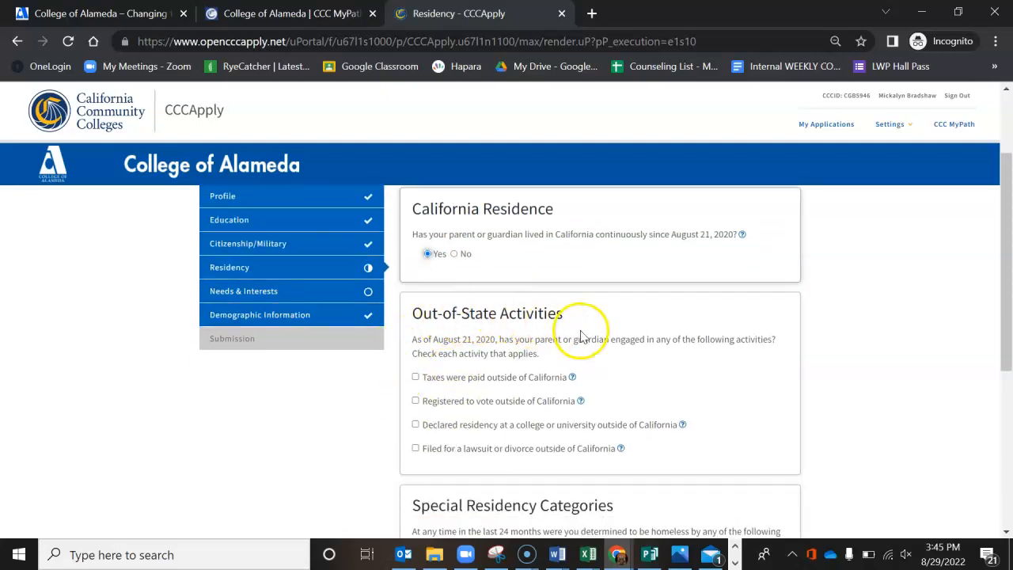
scroll(525, 493, "down", 2)
scroll(524, 497, "down", 3)
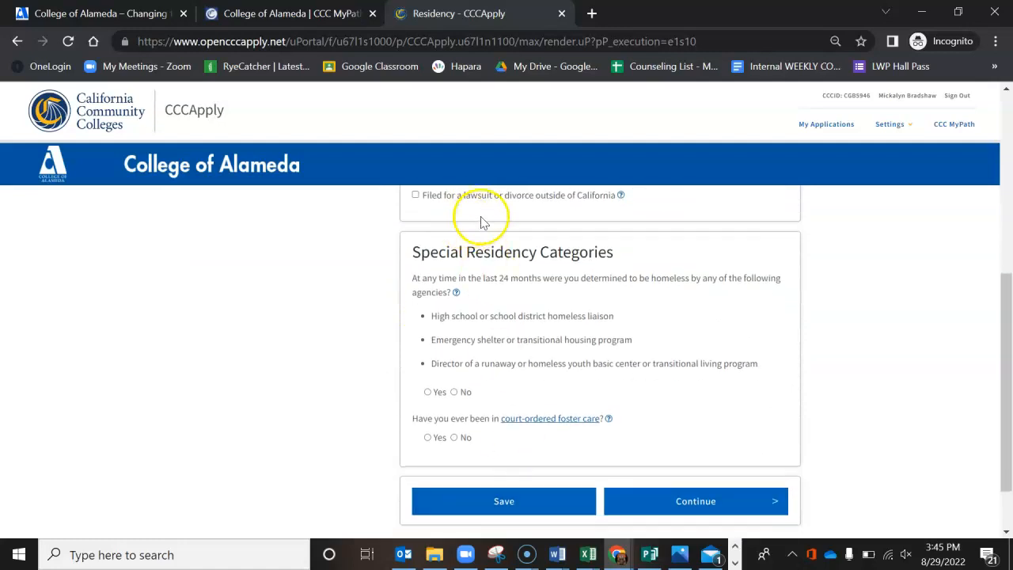
left_click(454, 393)
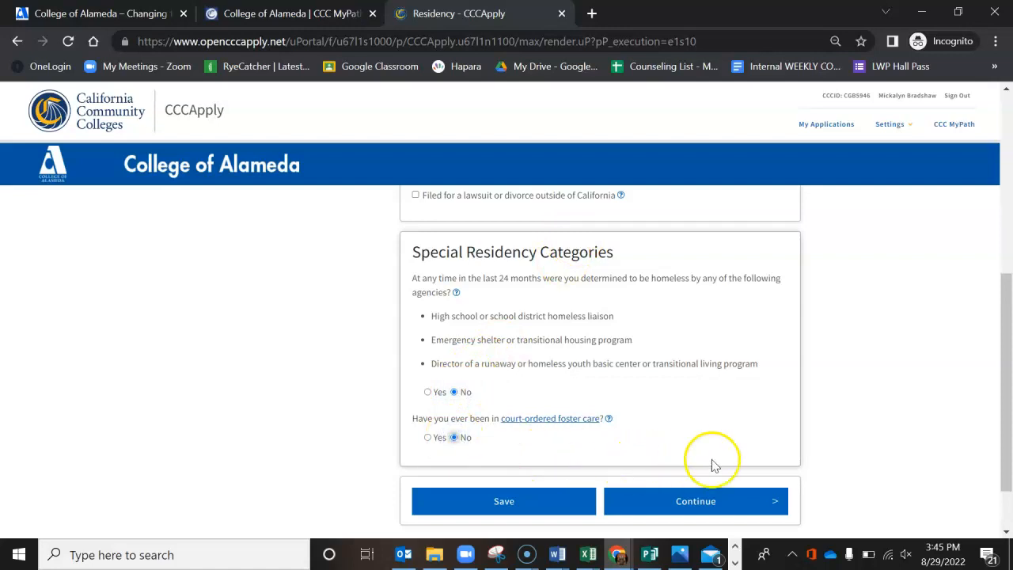
left_click(715, 504)
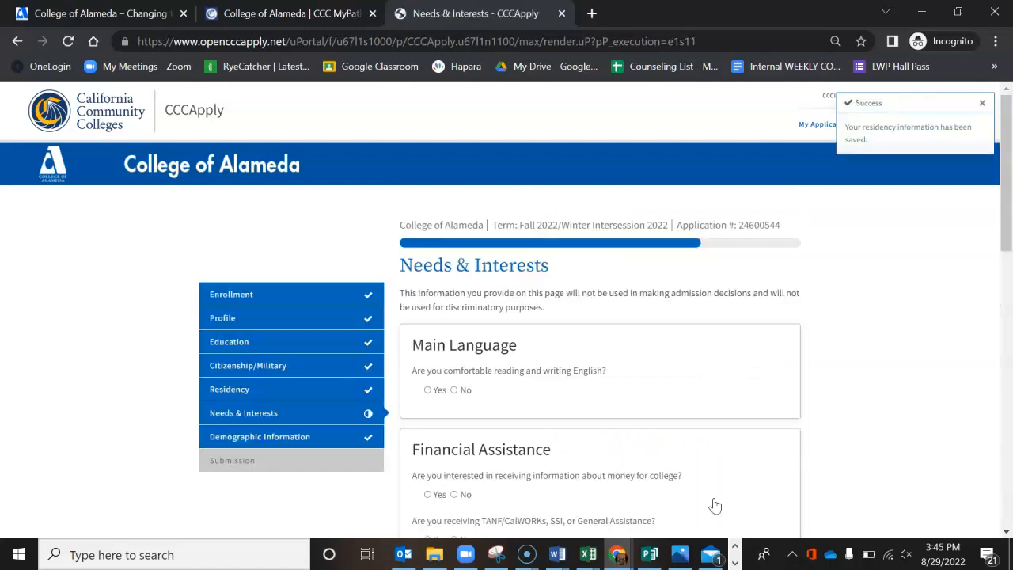
Step: Answer Yes to being comfortable with English and No to both Financial Assistance questions
scroll(629, 435, "down", 2)
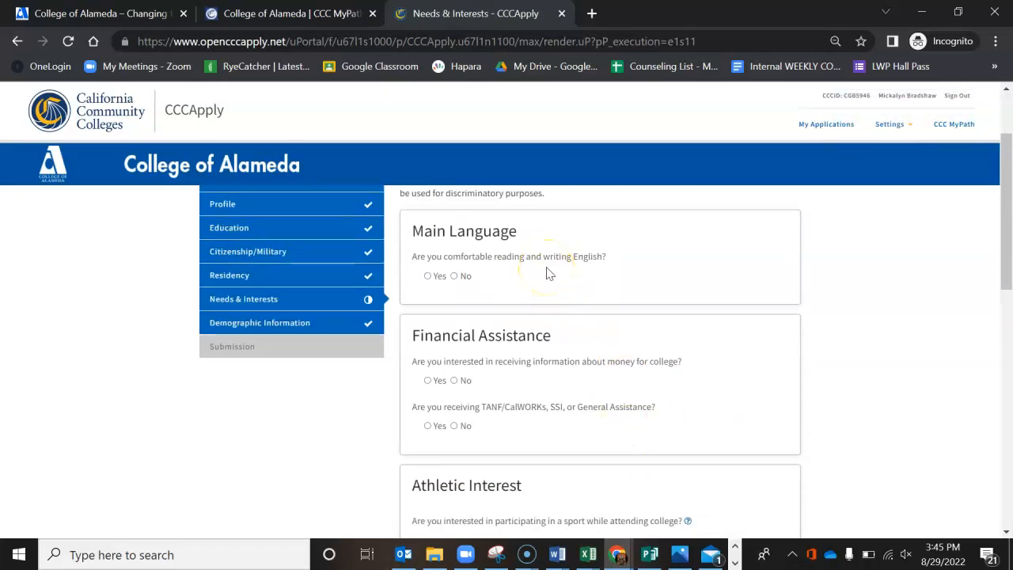
left_click(428, 276)
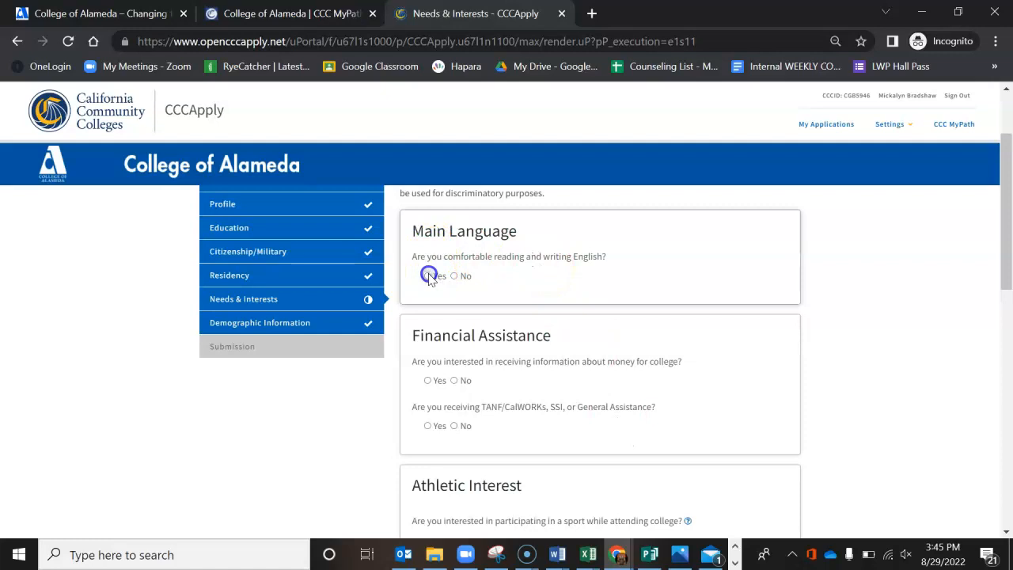
scroll(488, 343, "down", 1)
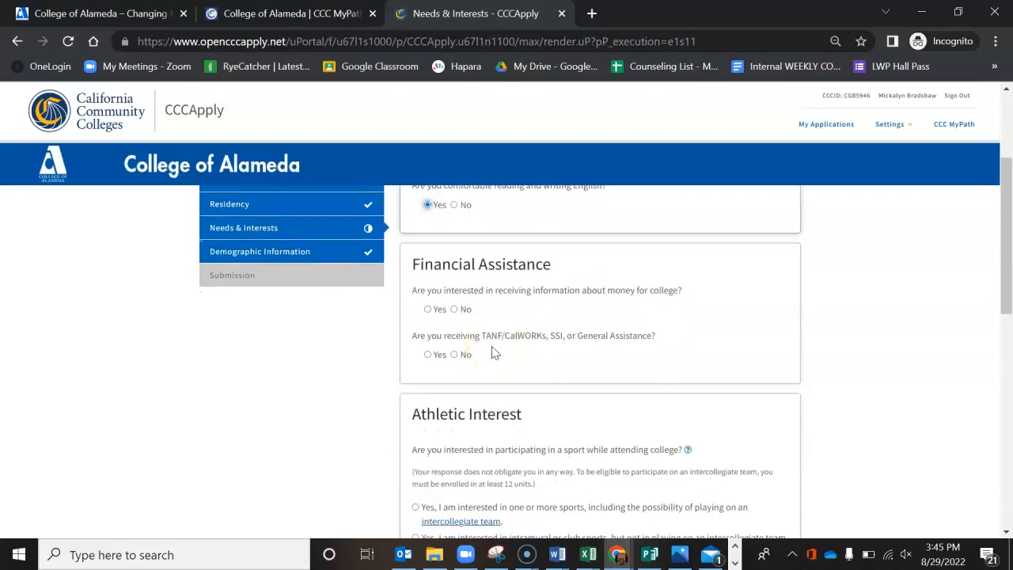
left_click(454, 309)
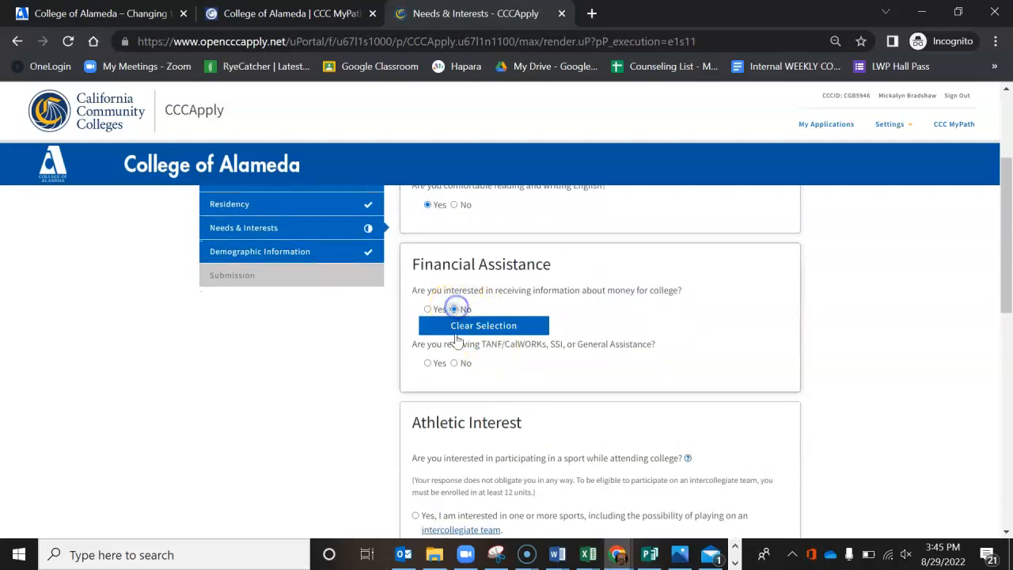
left_click(454, 363)
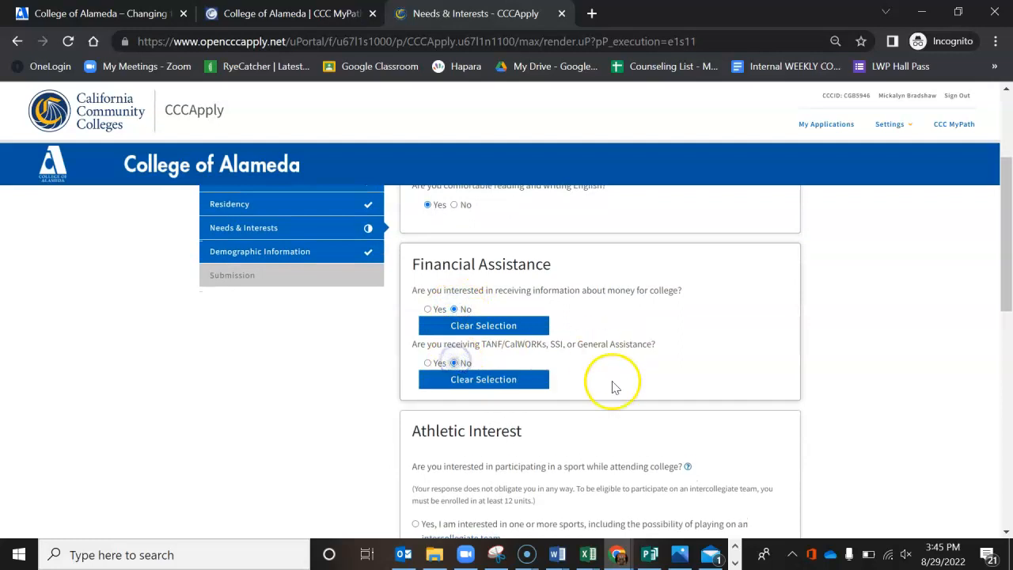
Step: Set the athletic interest to No, I am not interested in participating in a sport
scroll(613, 388, "down", 1)
scroll(618, 395, "down", 2)
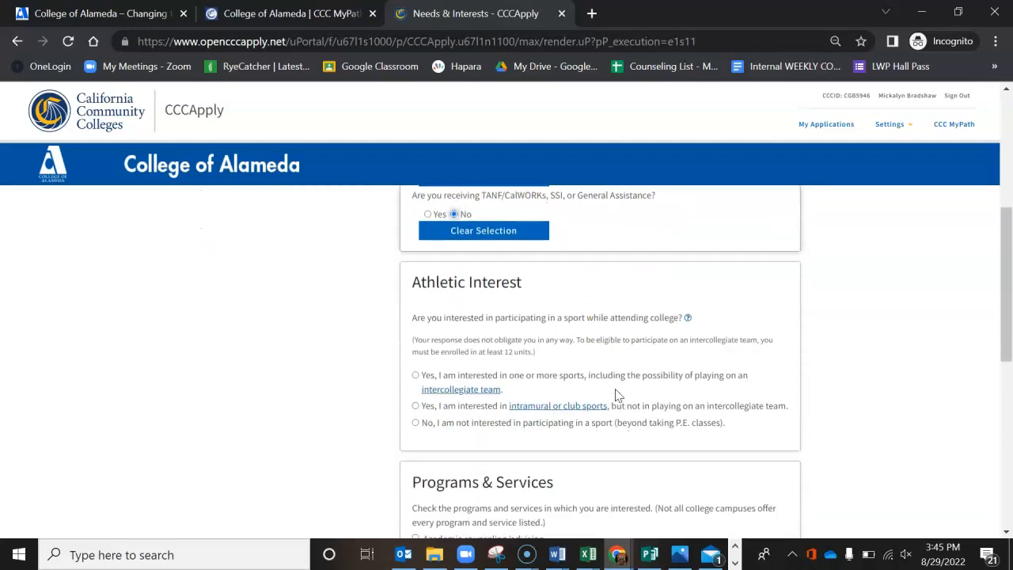
left_click(417, 424)
Step: Select and deselect Counseling - personal under Programs & Services, and continue to Demographic Information
scroll(554, 471, "down", 2)
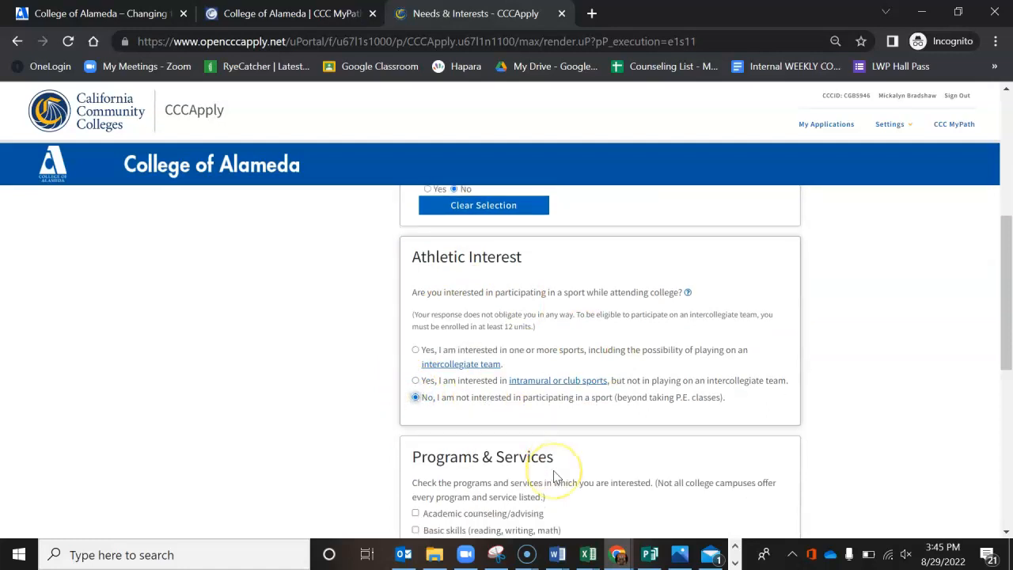
scroll(556, 476, "down", 3)
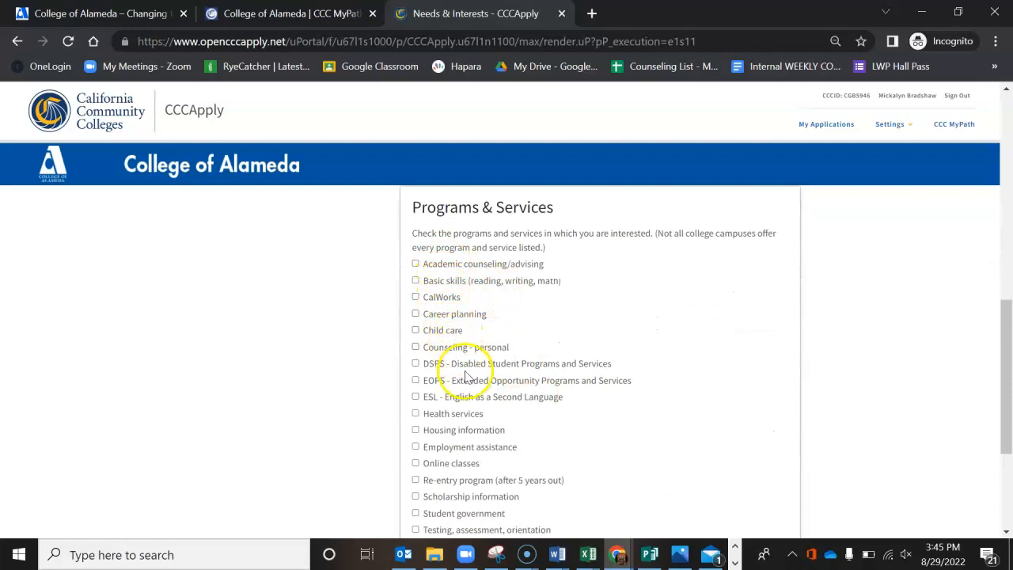
left_click(415, 348)
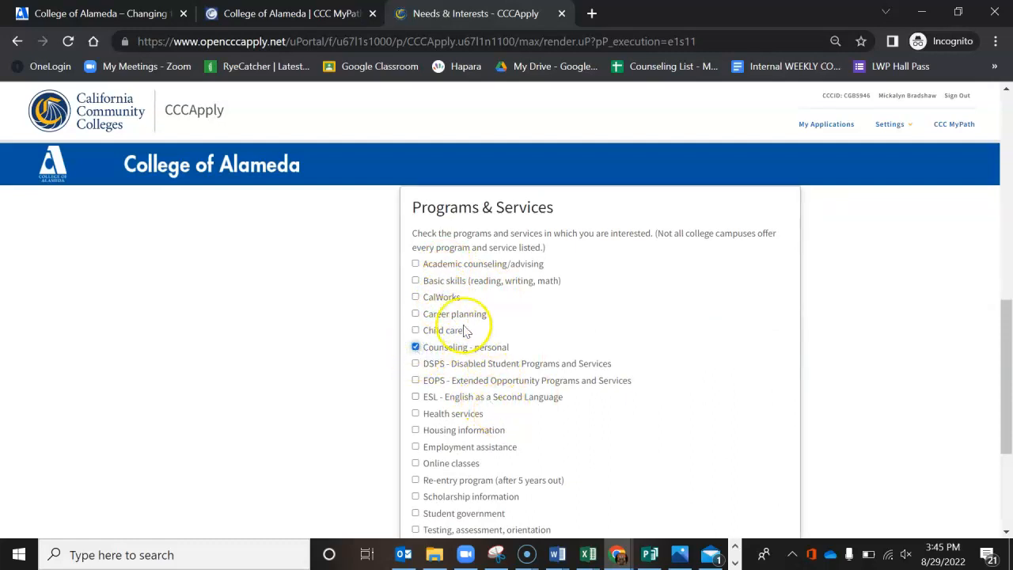
left_click(415, 347)
scroll(669, 399, "down", 3)
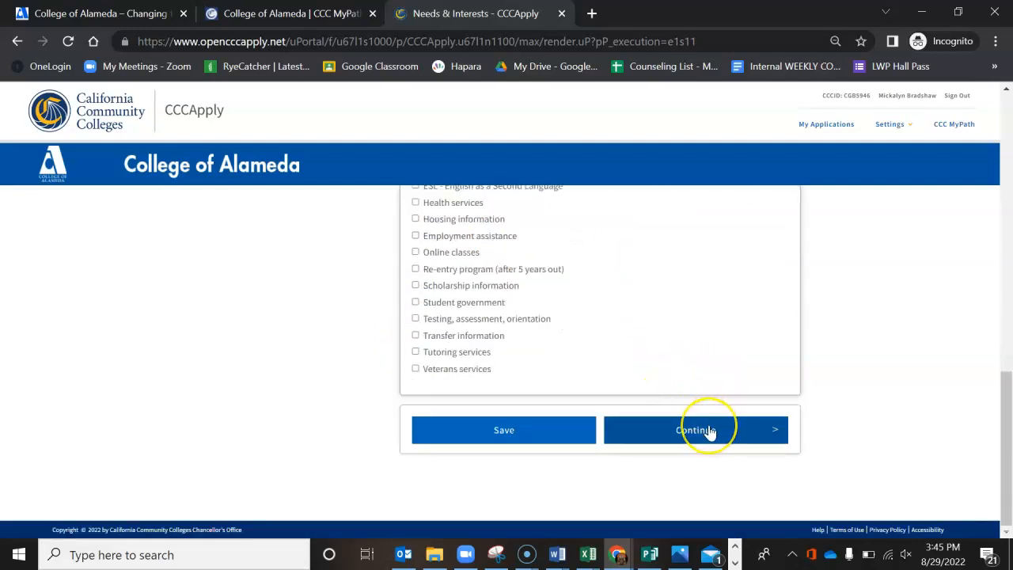
left_click(710, 429)
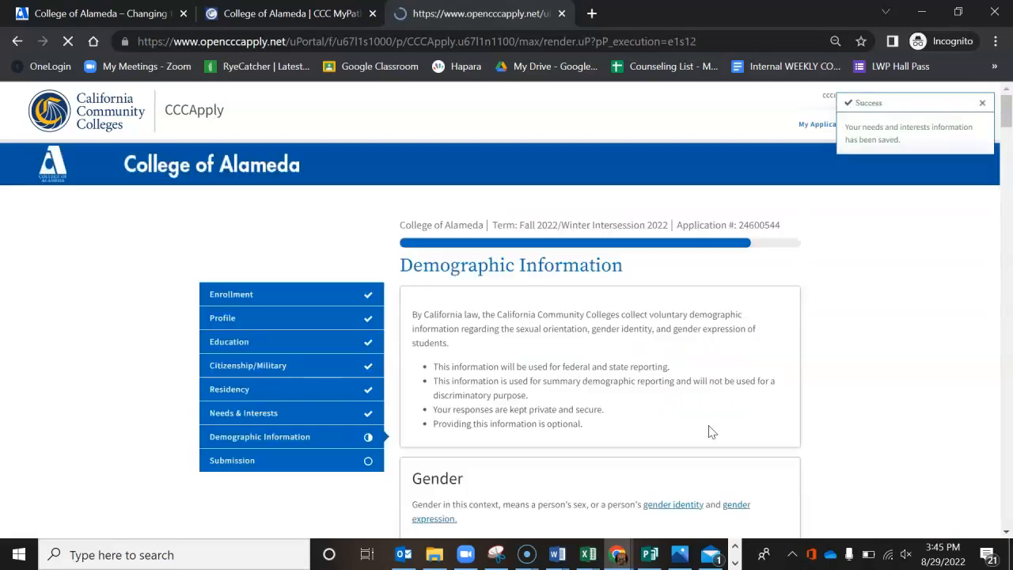
Step: Set the gender to Female in the Demographic Information section
scroll(710, 432, "down", 3)
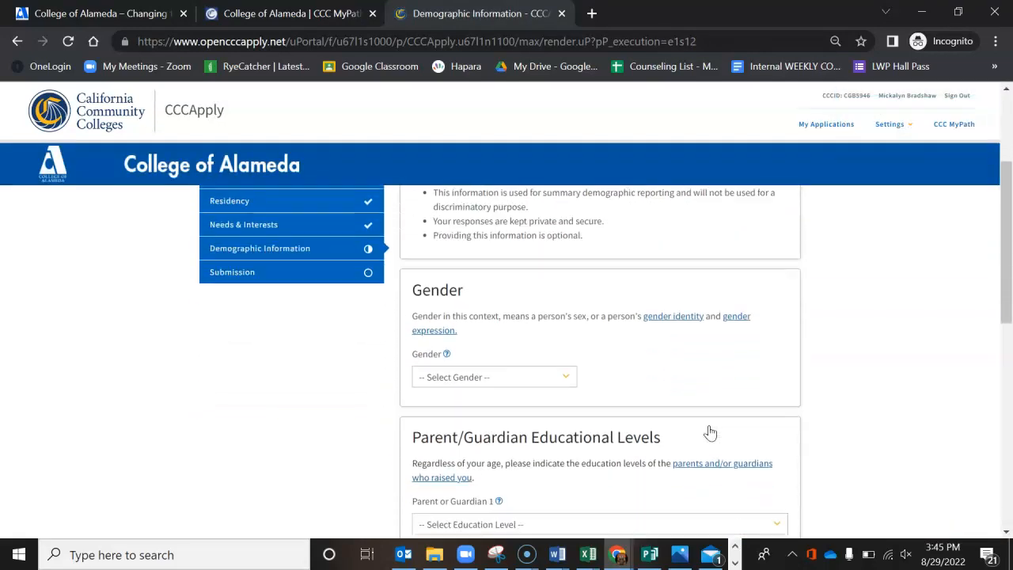
left_click(553, 376)
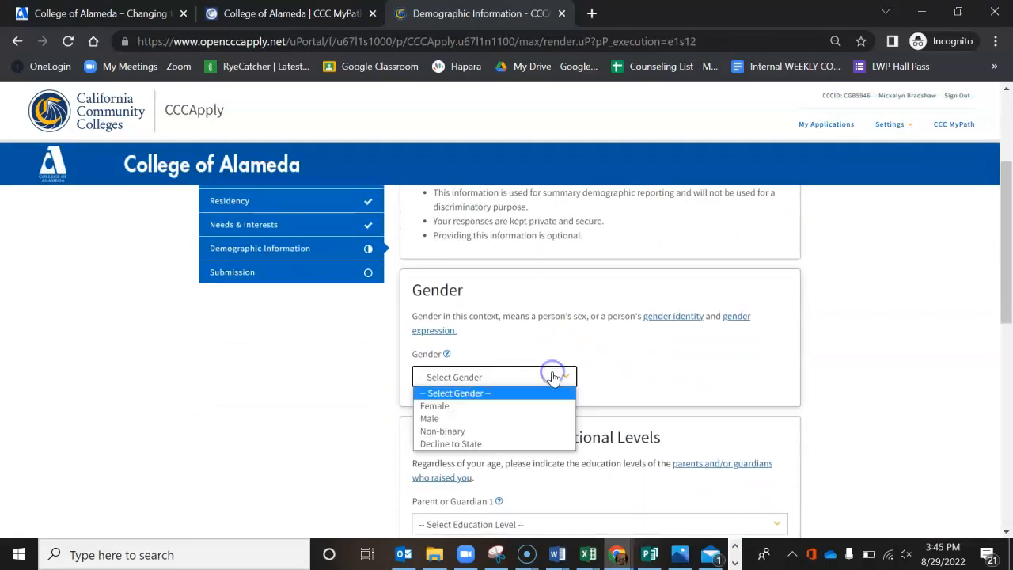
left_click(542, 408)
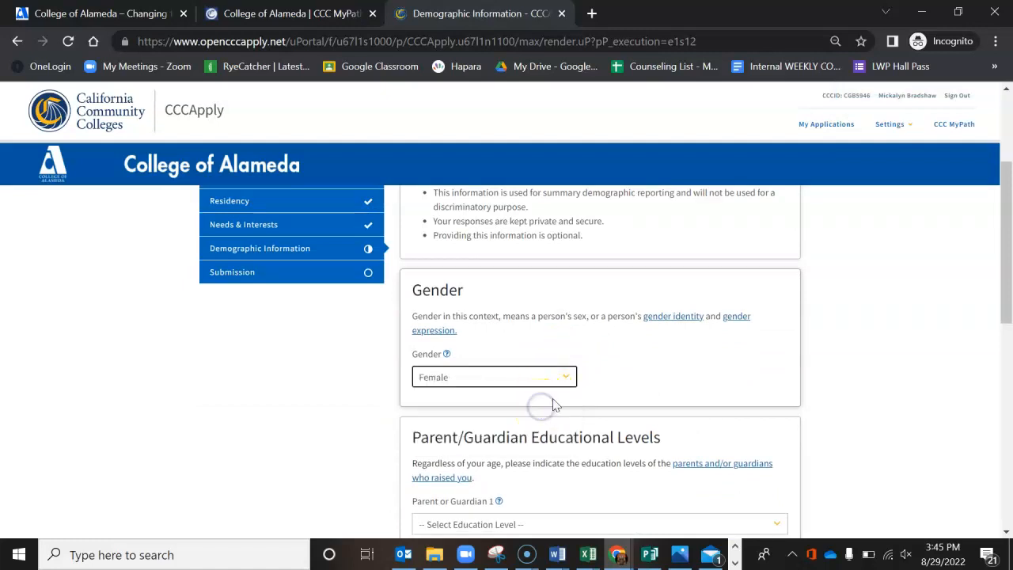
scroll(669, 375, "down", 2)
scroll(670, 377, "down", 2)
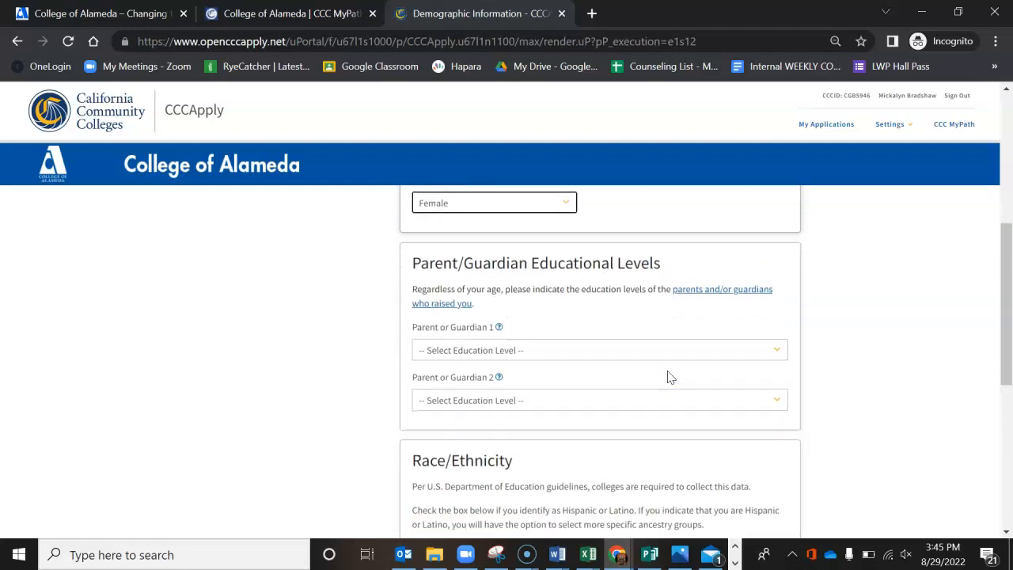
Step: Set the education level of both Parent or Guardian 1 and Parent or Guardian 2 to Unknown
left_click(616, 350)
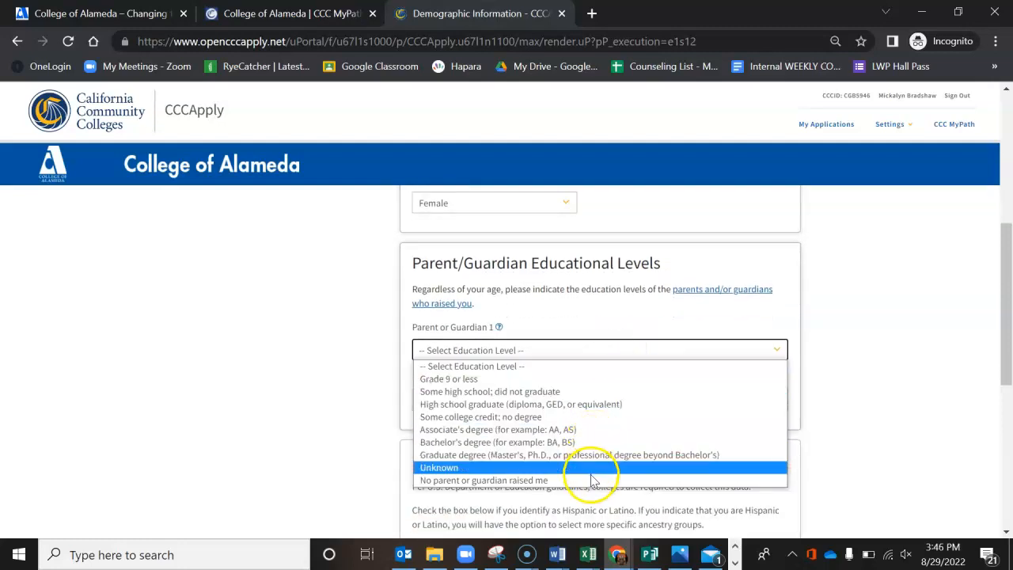
left_click(590, 468)
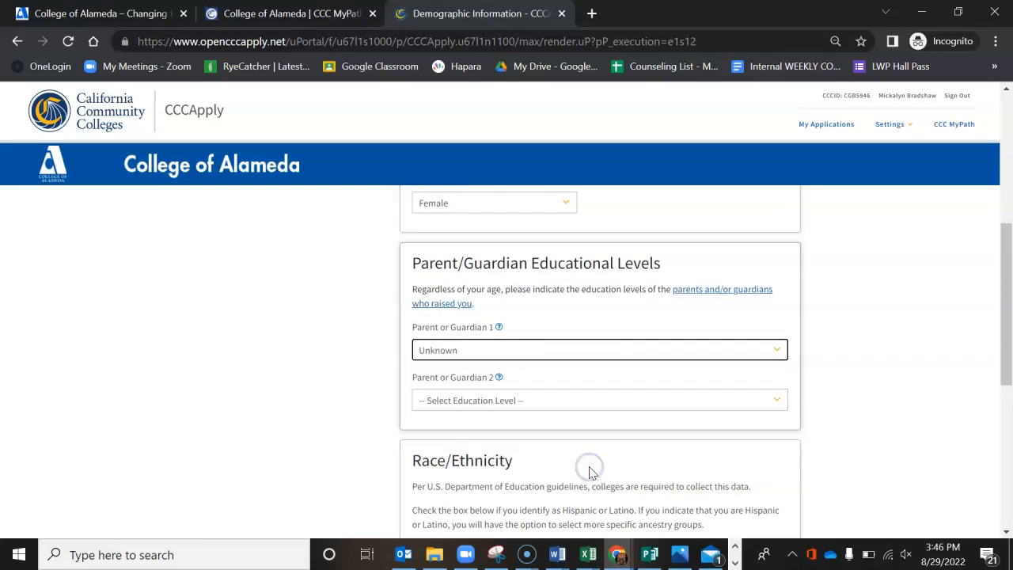
left_click(588, 400)
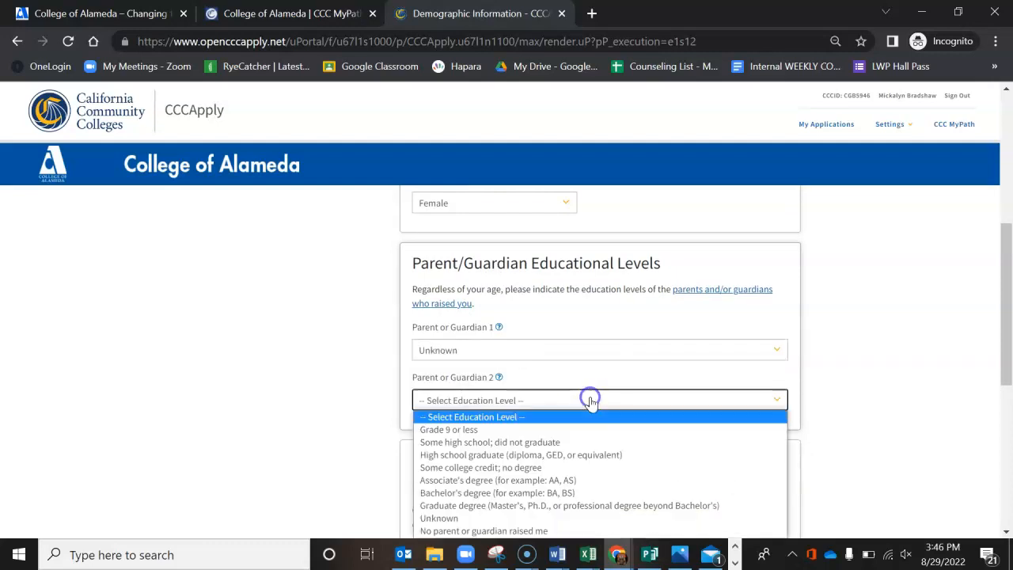
left_click(572, 517)
Step: Answer Yes to being Hispanic or Latino and select Mexican as the ancestry group under Race/Ethnicity
scroll(668, 409, "down", 1)
scroll(669, 409, "down", 3)
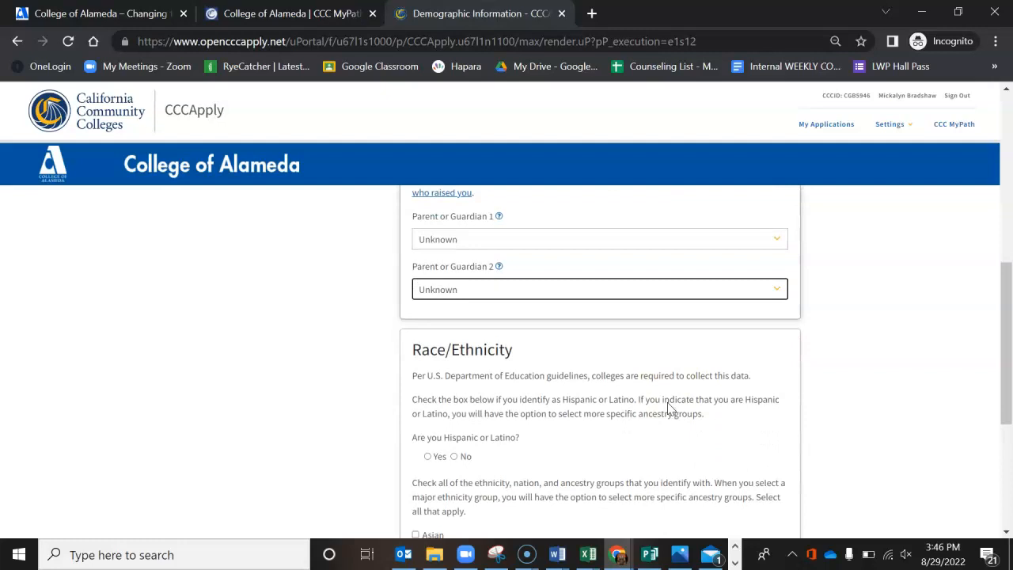
scroll(669, 409, "down", 1)
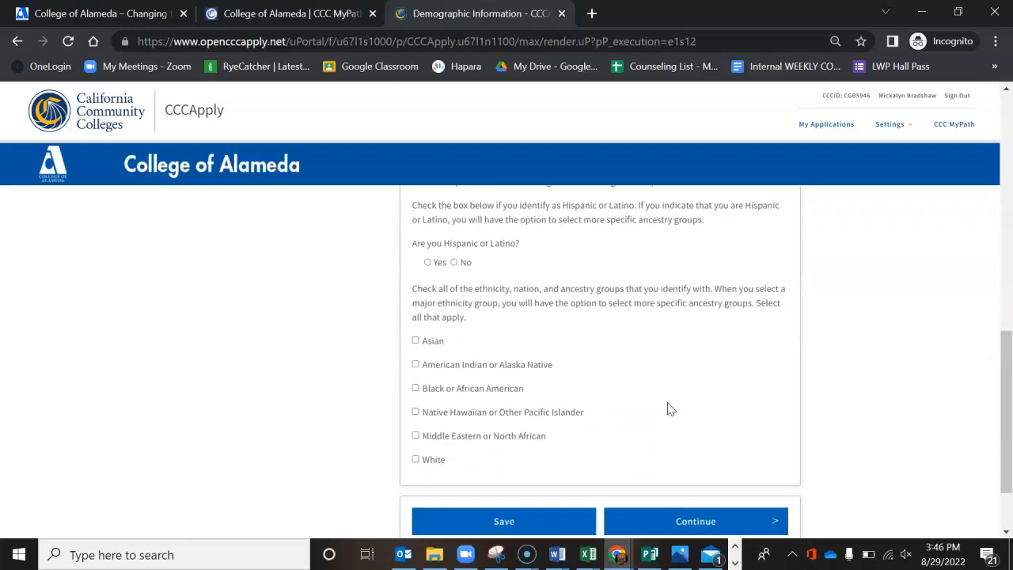
left_click(427, 263)
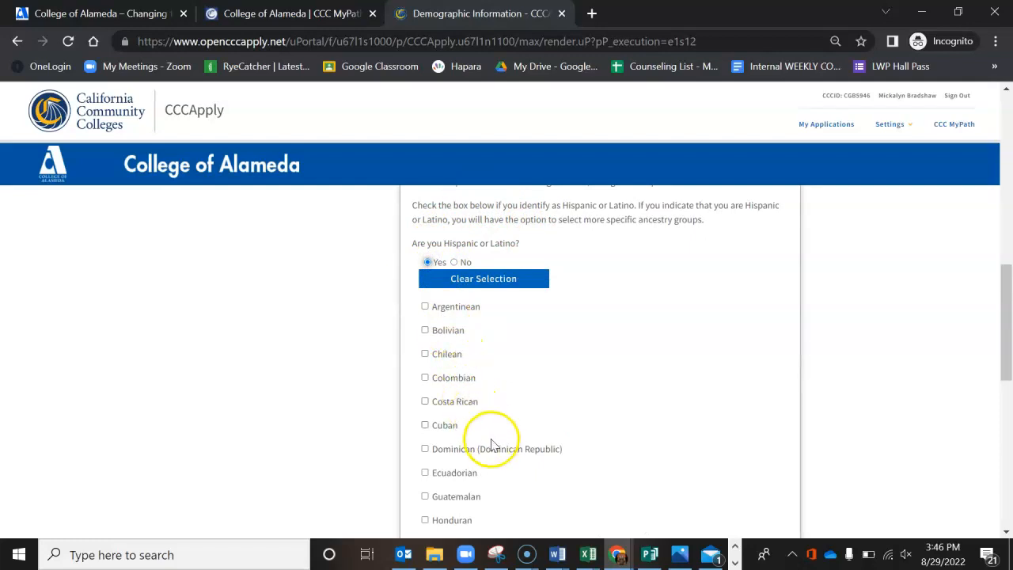
scroll(491, 445, "down", 3)
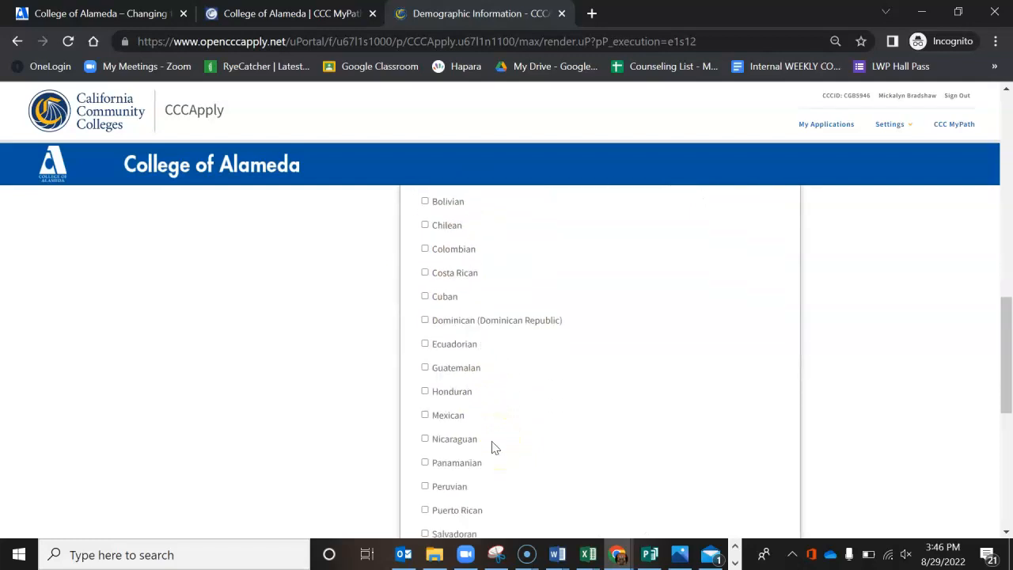
scroll(491, 448, "down", 1)
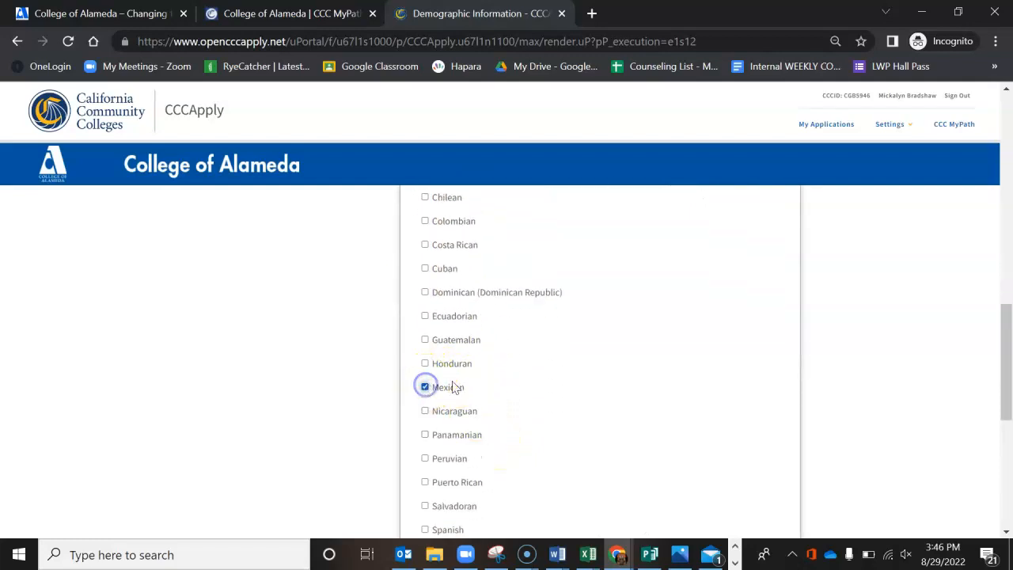
Step: Leave the remaining ethnicity groups unselected and continue from Demographic Information to the Submission section
scroll(614, 437, "down", 5)
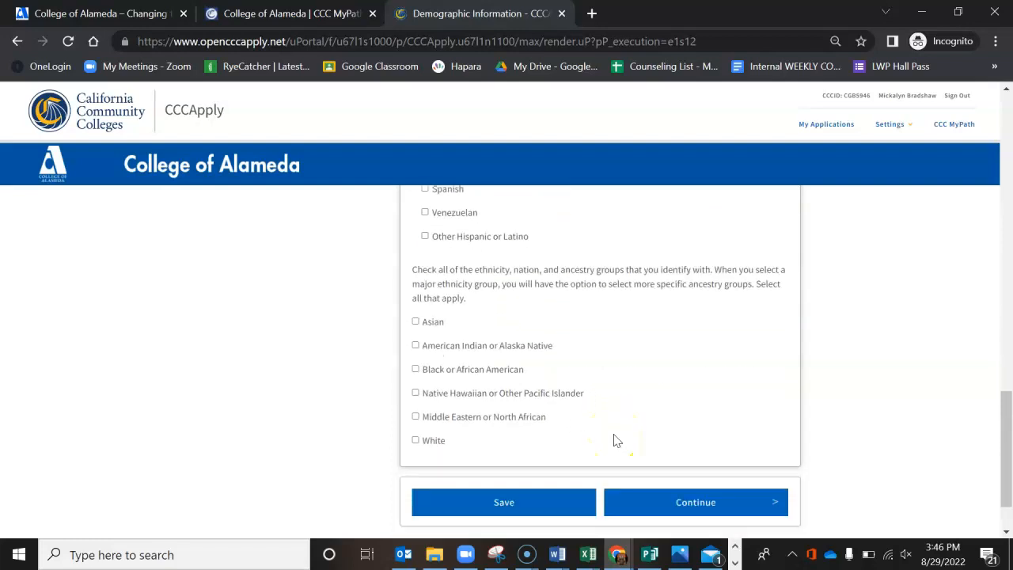
scroll(616, 441, "down", 2)
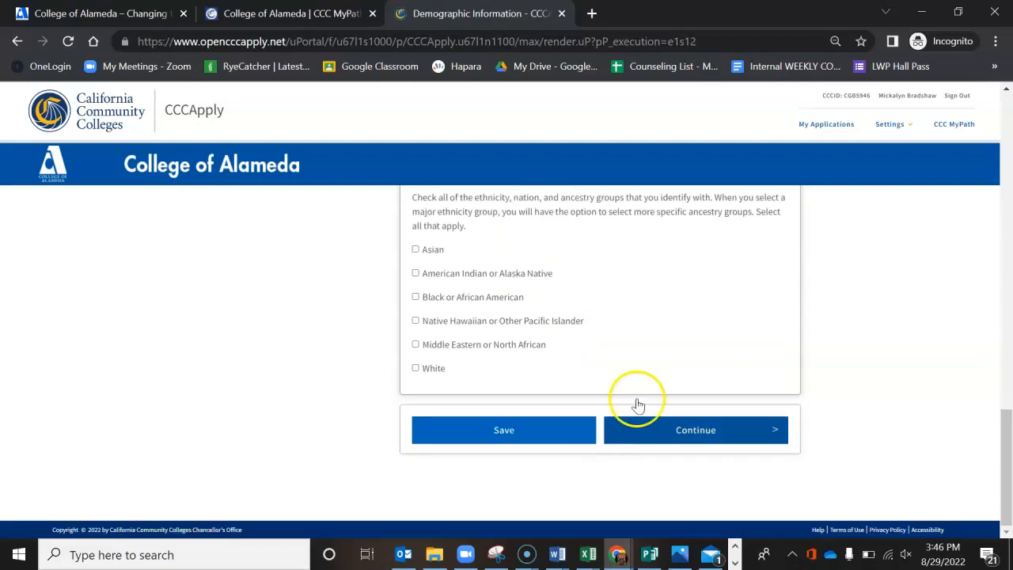
left_click(704, 433)
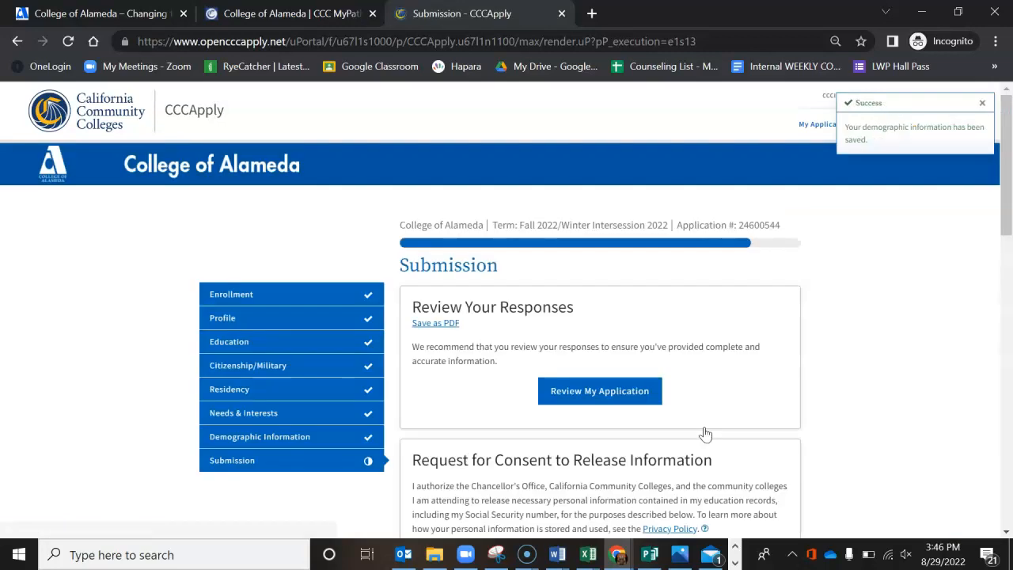
Step: Choose I consent for the Request for Consent to Release Information
scroll(719, 439, "down", 3)
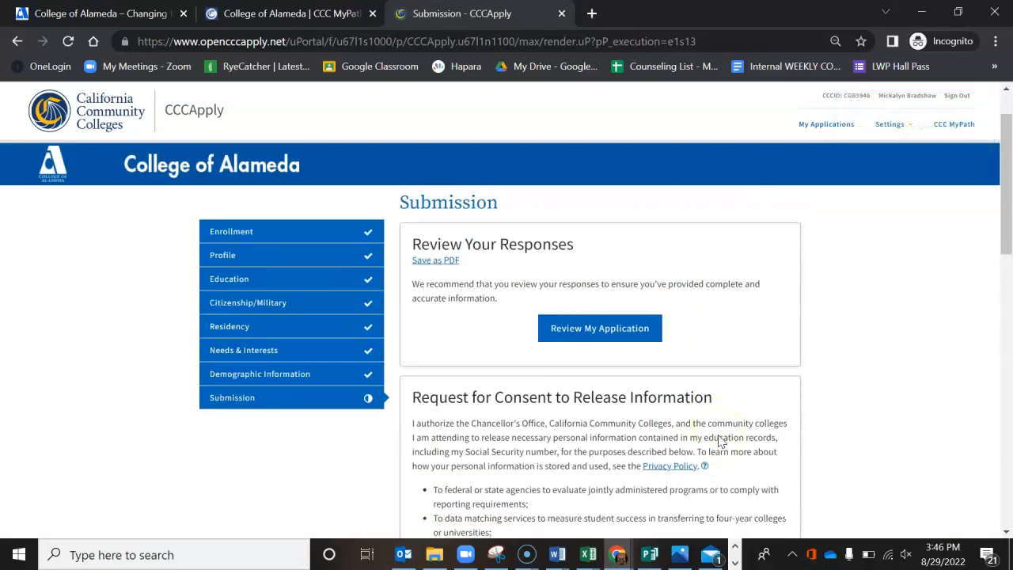
scroll(718, 440, "down", 3)
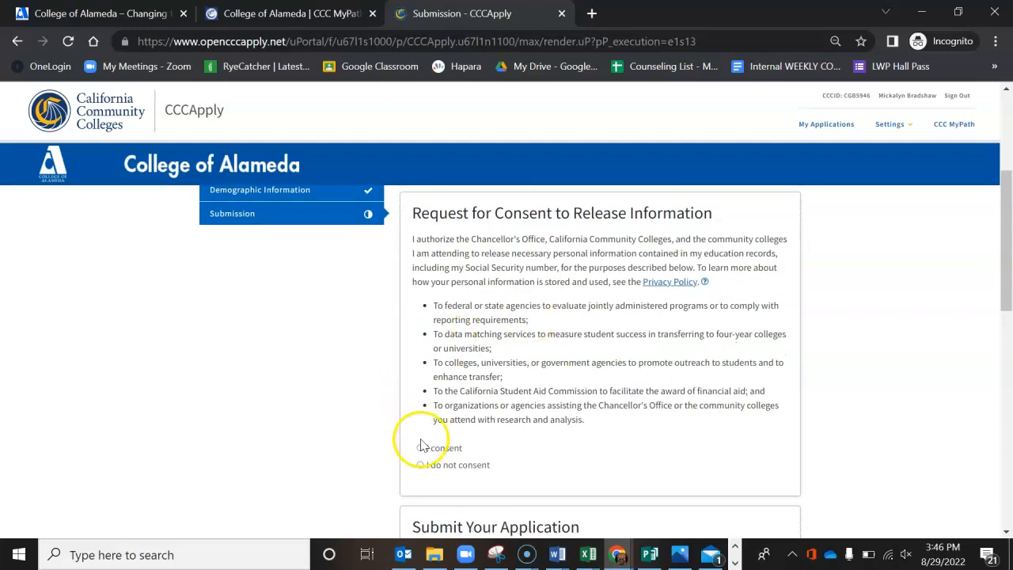
left_click(420, 449)
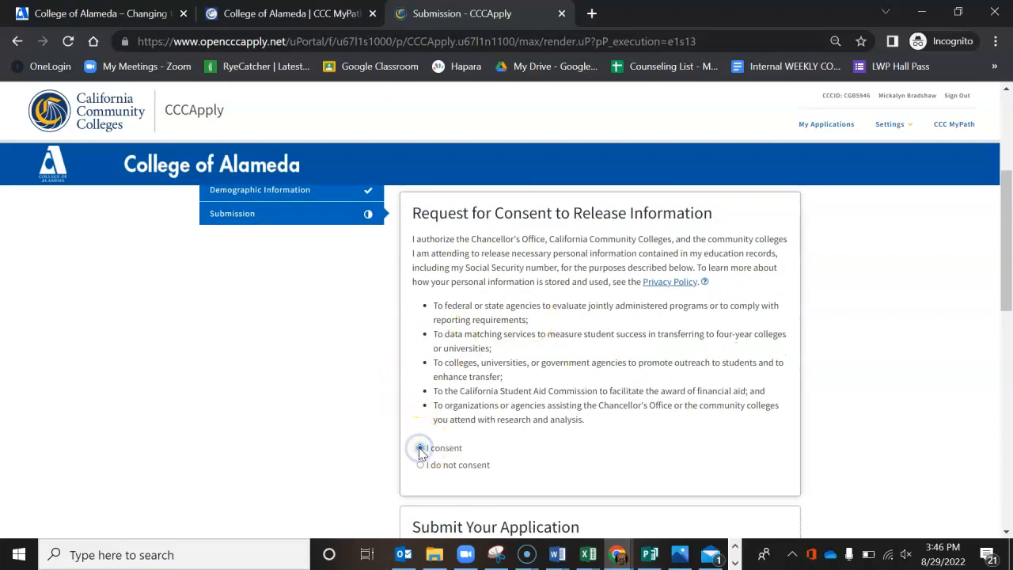
Step: Accept both statements under Submit Your Application: the declaration of true information and the acknowledgement about financial aid programs
scroll(622, 468, "down", 4)
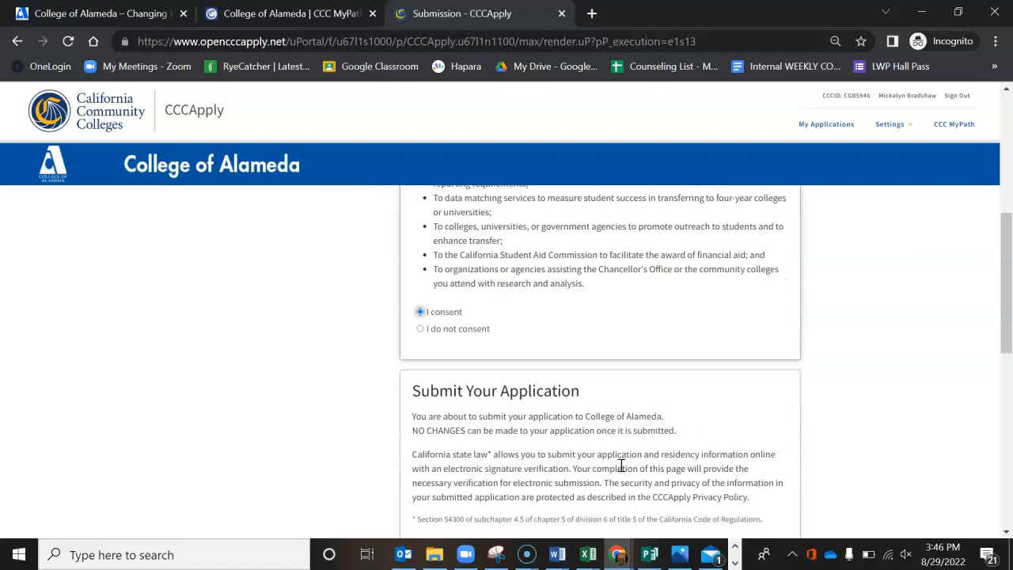
scroll(621, 465, "down", 4)
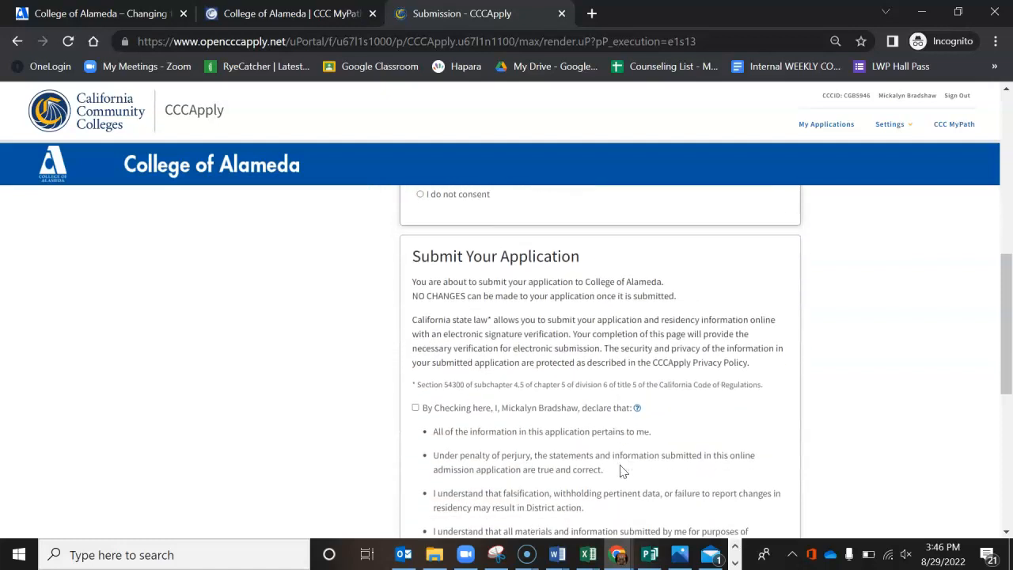
scroll(619, 465, "down", 1)
left_click(419, 323)
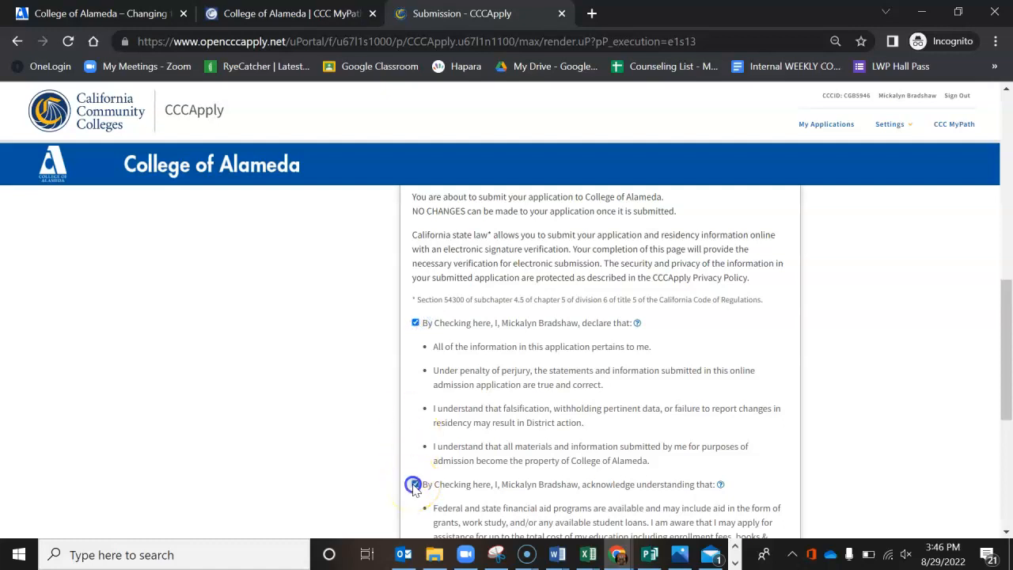
scroll(563, 465, "down", 5)
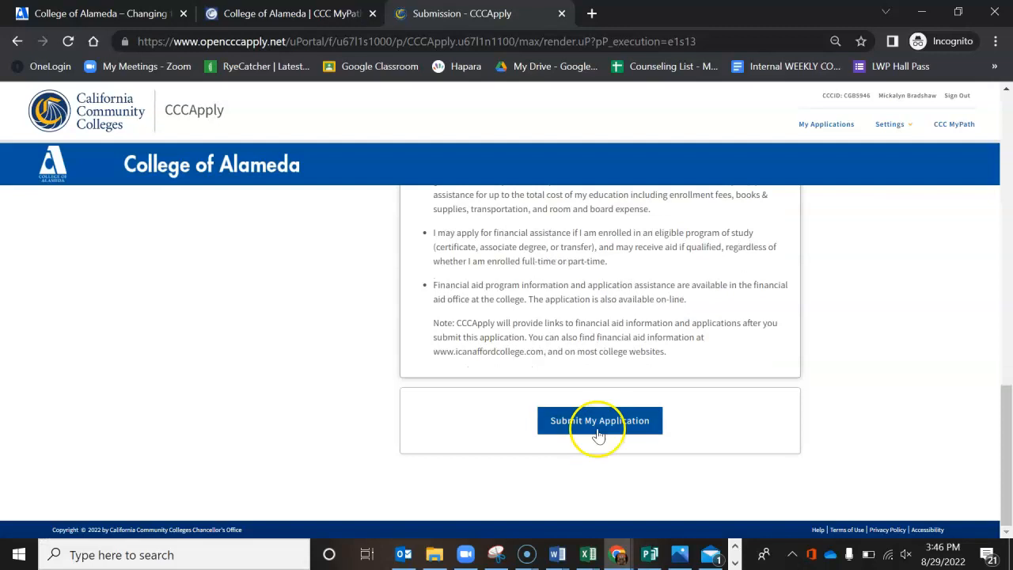